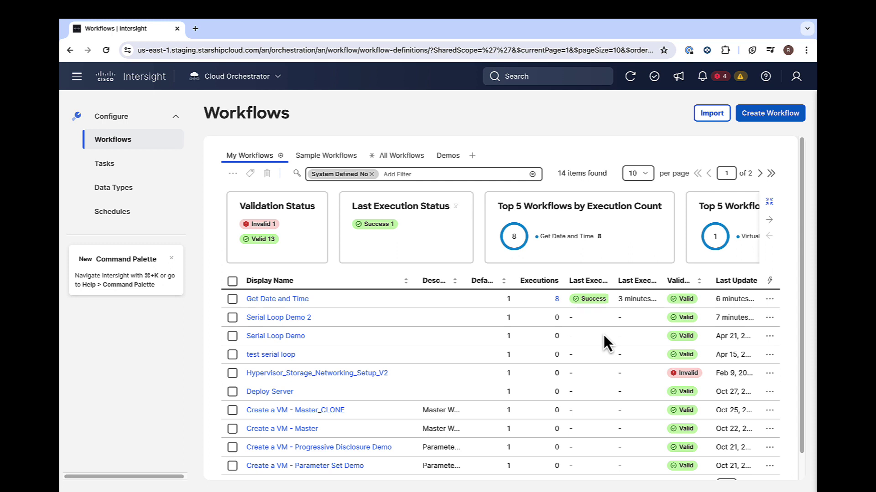
- Execute the Get Date and Time workflow with the timezone Rome, and expand the run's workflow outputs and inputs
{"action": "left_click", "coordinate": [278, 299]}
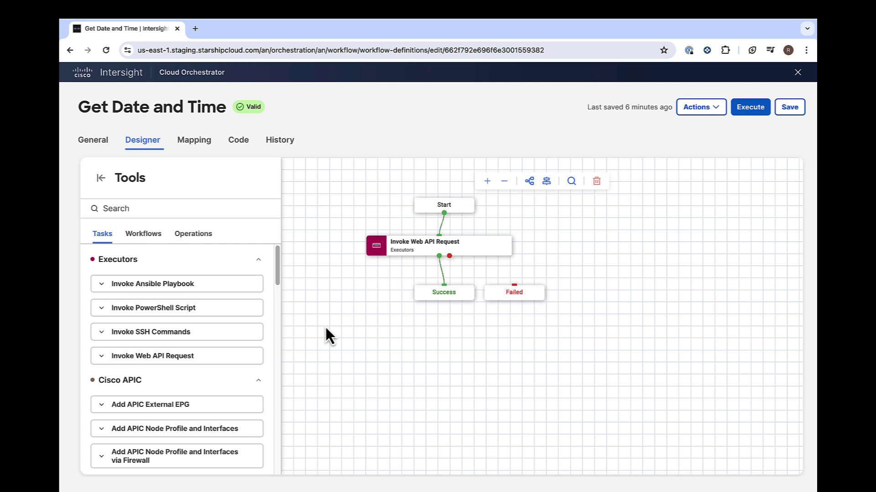
{"action": "left_click", "coordinate": [750, 109]}
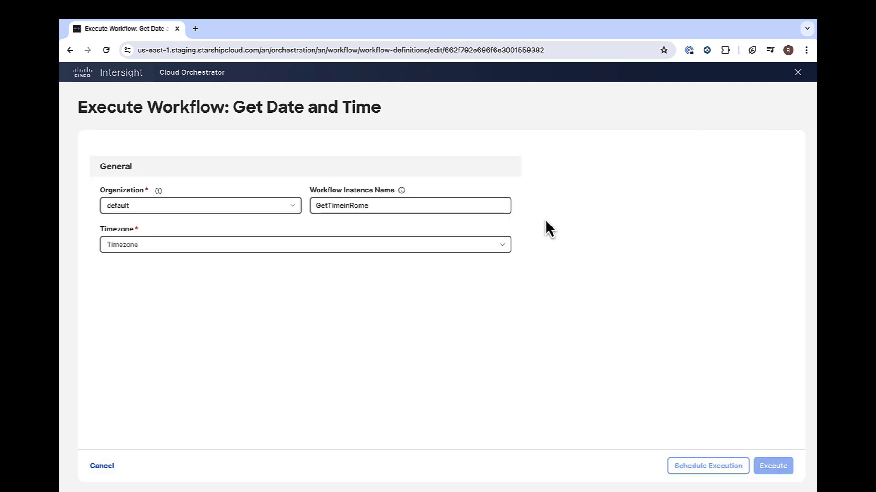
{"action": "left_click", "coordinate": [497, 247]}
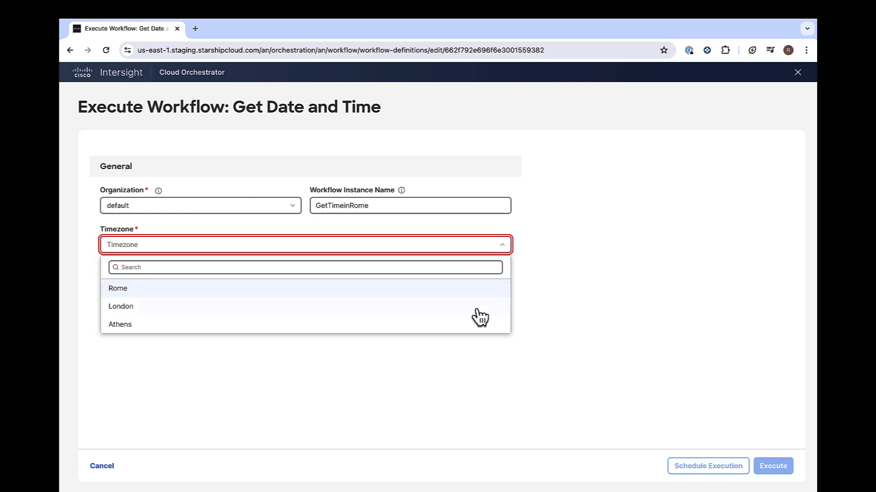
{"action": "left_click", "coordinate": [477, 292]}
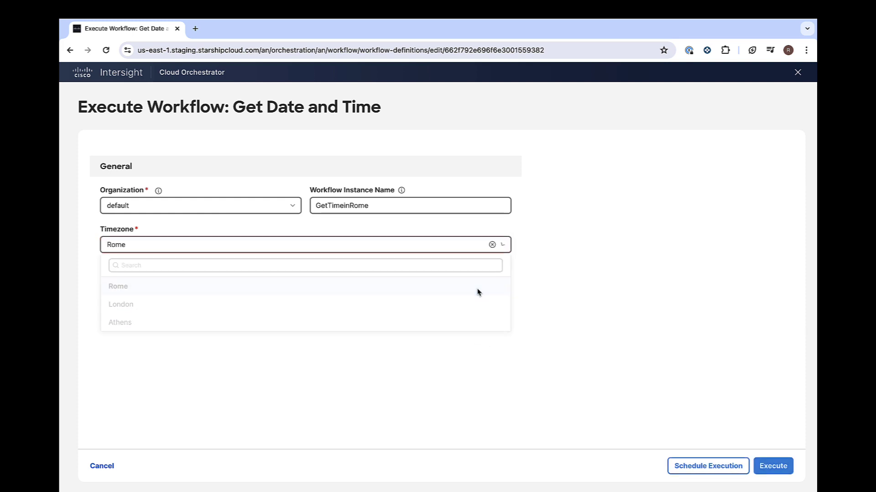
{"action": "left_click", "coordinate": [770, 470]}
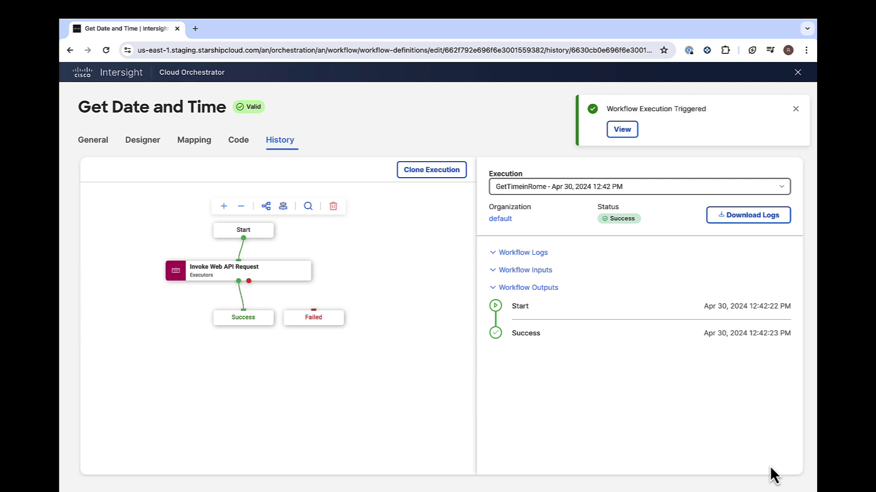
{"action": "left_click", "coordinate": [504, 288]}
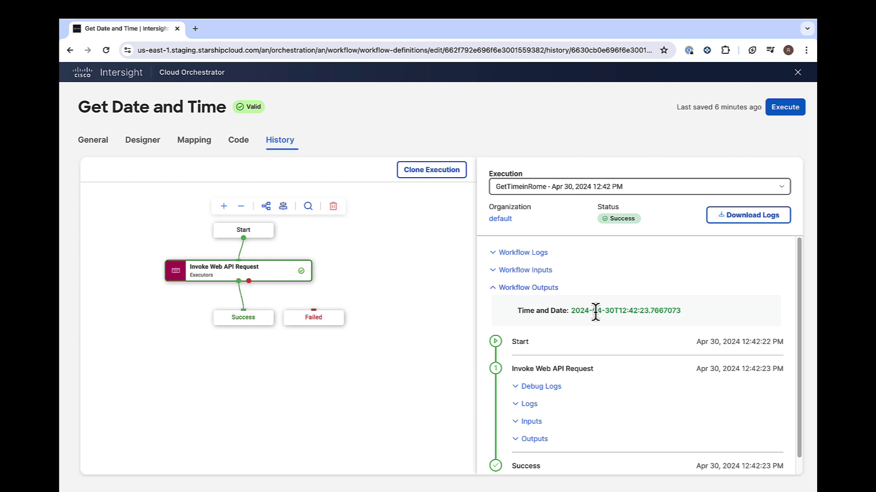
{"action": "left_click", "coordinate": [494, 274]}
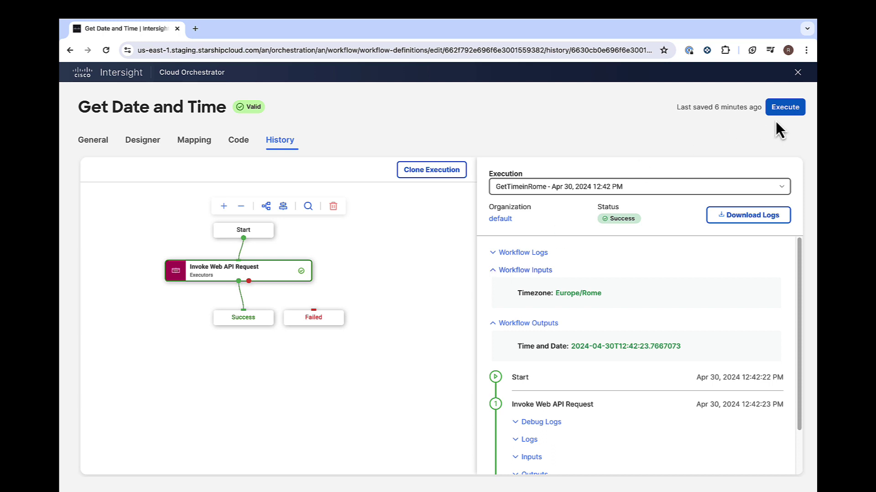
- Schedule another execution of the workflow with the timezone London, starting Apr 30, 2024 at 12:50 PM
{"action": "left_click", "coordinate": [782, 110]}
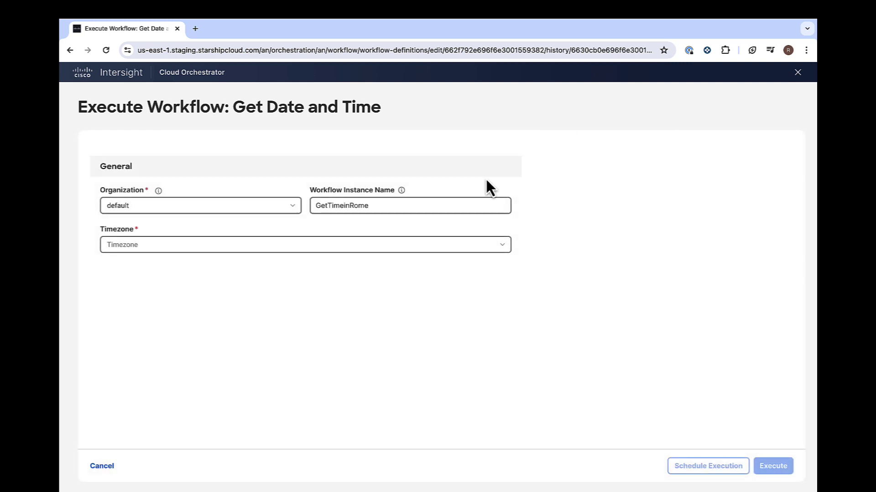
{"action": "left_click", "coordinate": [462, 246]}
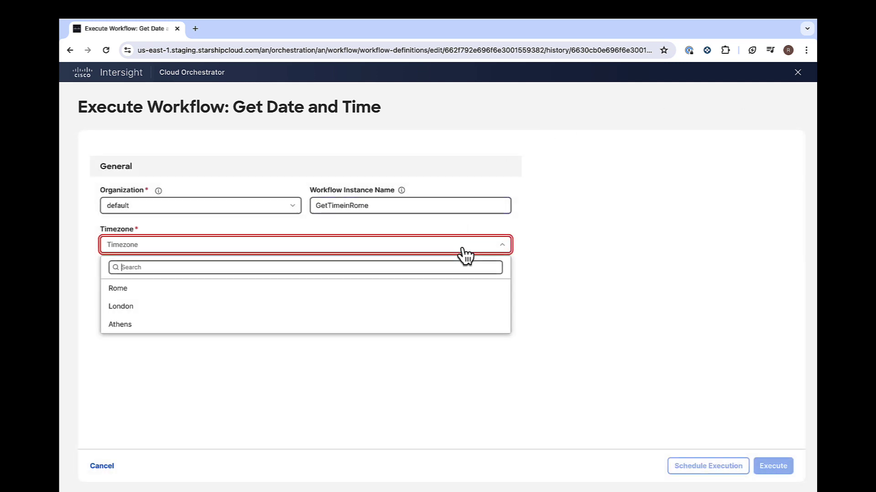
{"action": "left_click", "coordinate": [422, 313]}
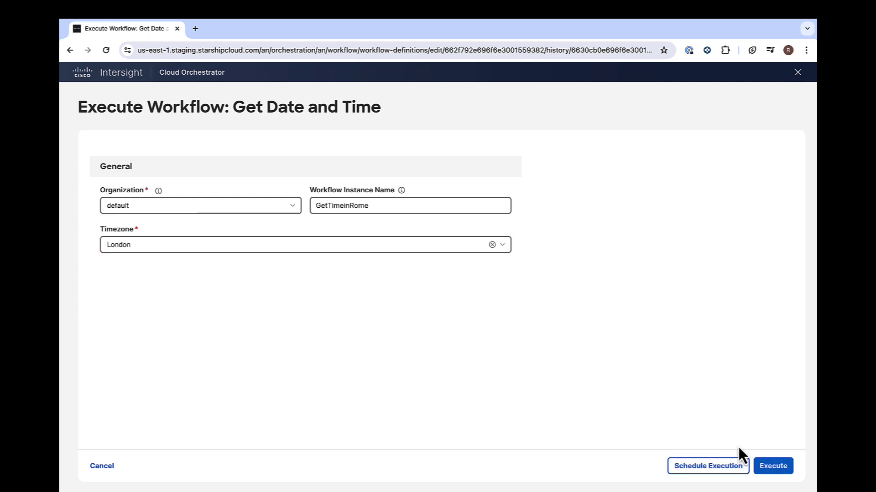
{"action": "left_click", "coordinate": [739, 474]}
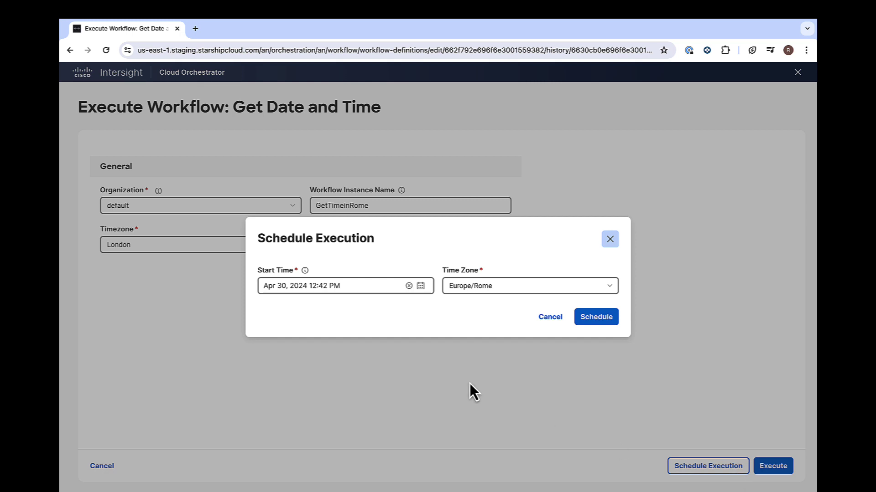
{"action": "left_click", "coordinate": [422, 289]}
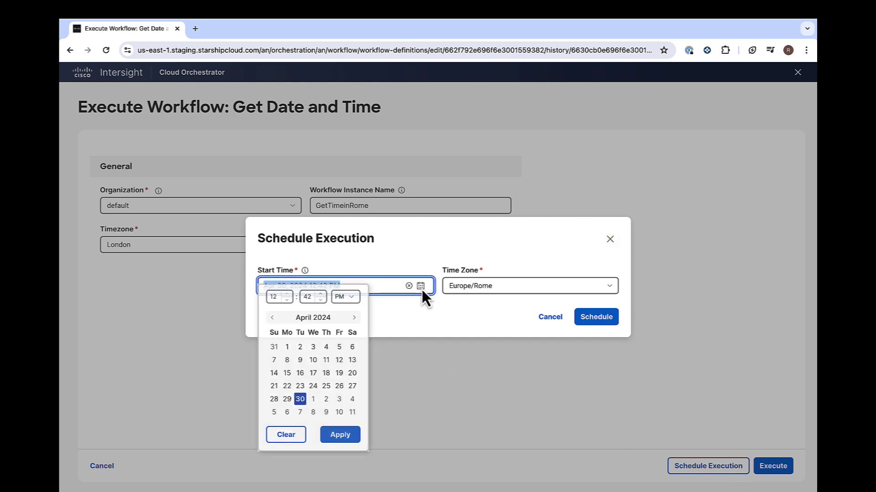
{"action": "left_click", "coordinate": [321, 296]}
{"action": "left_click", "coordinate": [320, 296]}
{"action": "left_click", "coordinate": [321, 295]}
{"action": "left_click", "coordinate": [321, 295]}
{"action": "left_click", "coordinate": [320, 296]}
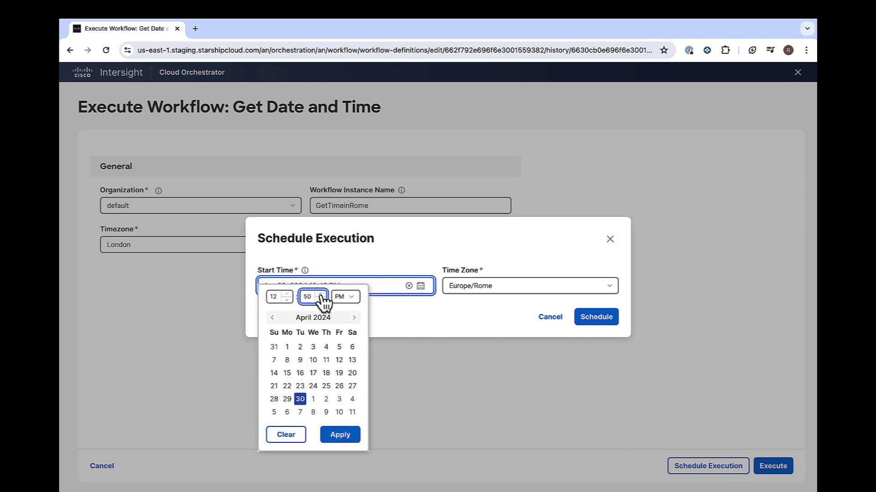
{"action": "left_click", "coordinate": [343, 437]}
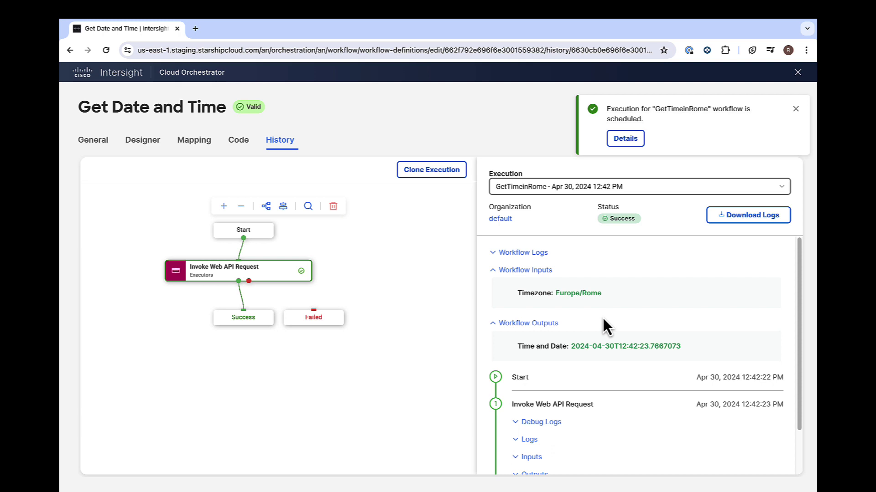
- Leave the workflow, open the GetTimeinRome schedule and review its details, options and workflow inputs
{"action": "left_click", "coordinate": [796, 109]}
{"action": "left_click", "coordinate": [797, 73]}
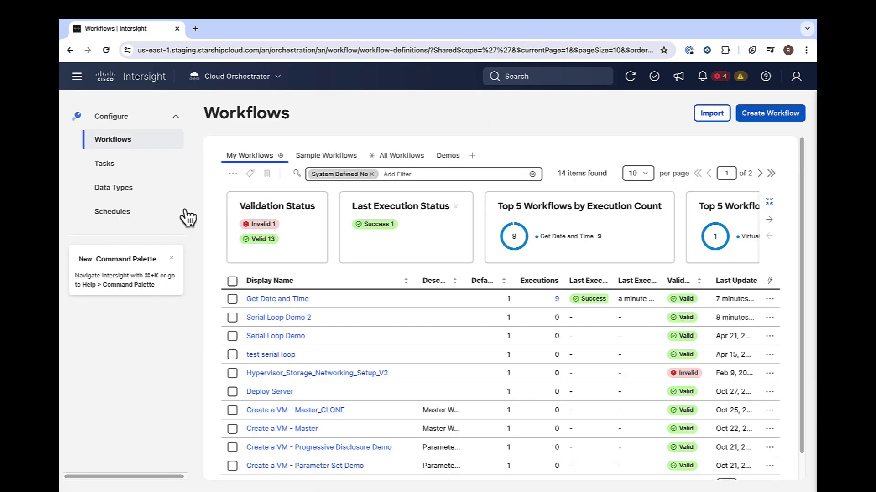
{"action": "left_click", "coordinate": [136, 213]}
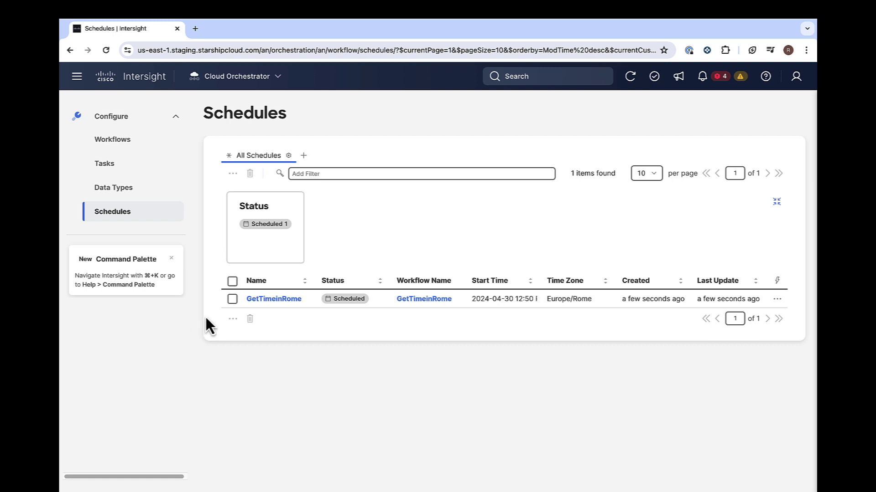
{"action": "left_click", "coordinate": [274, 301]}
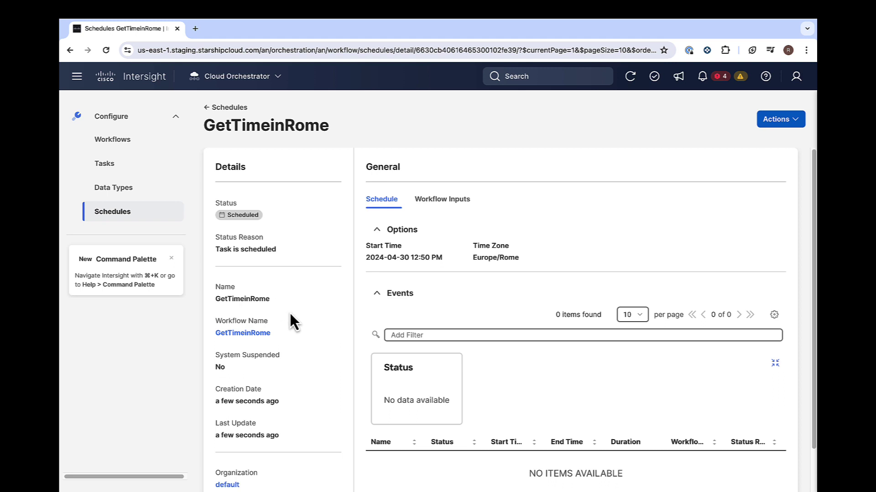
{"action": "scroll", "coordinate": [316, 417], "scroll_direction": "down", "scroll_amount": 1}
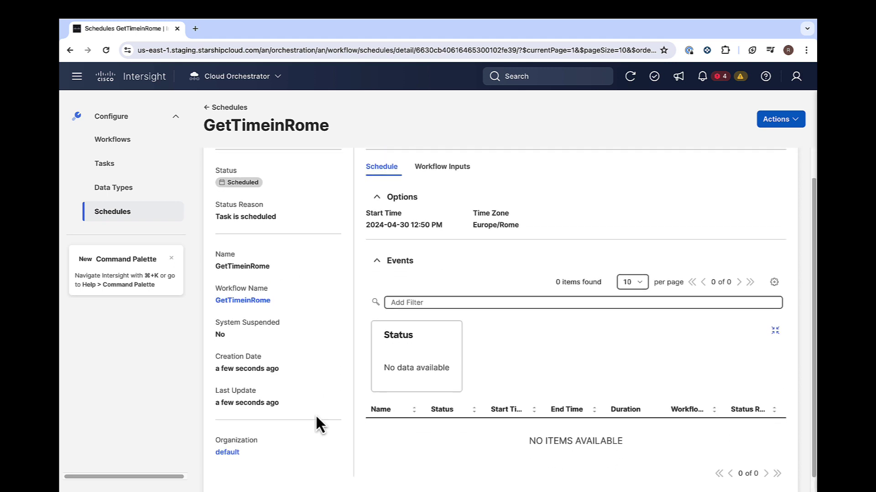
{"action": "scroll", "coordinate": [316, 416], "scroll_direction": "up", "scroll_amount": 1}
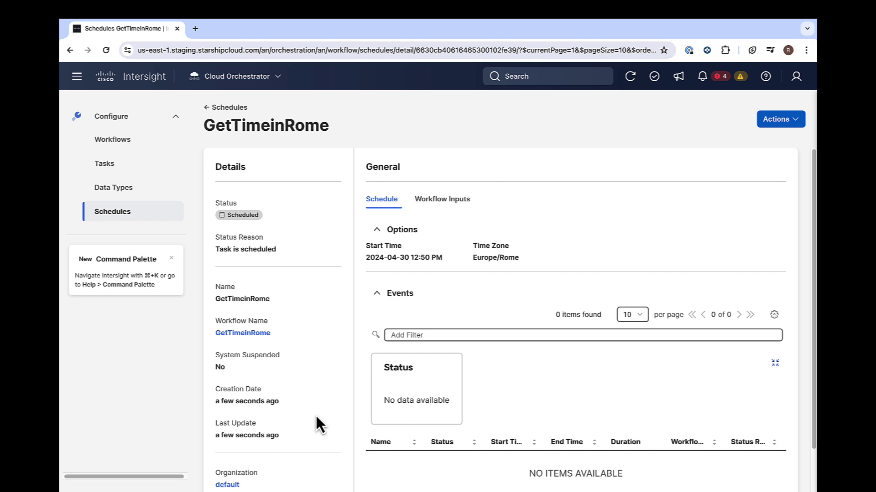
{"action": "left_click", "coordinate": [460, 204]}
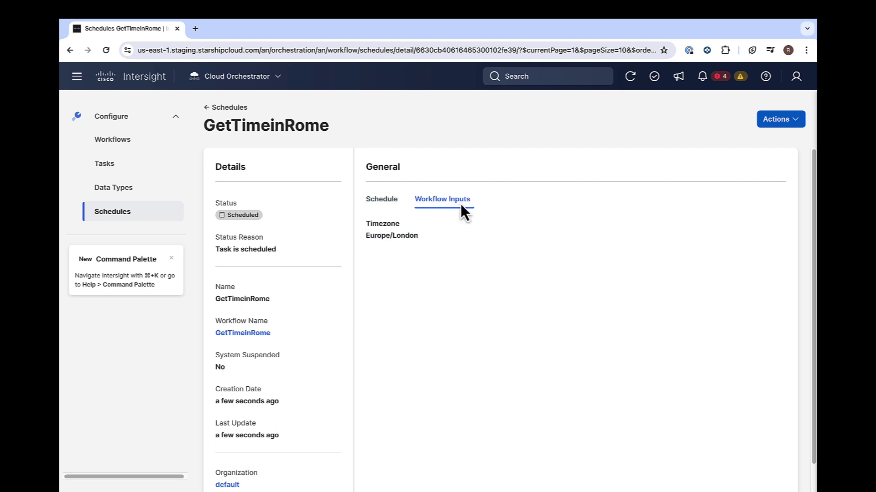
- Set the GetTimeinRome schedule's start time to Apr 30, 2024 12:45 PM, save it and return to the schedules list
{"action": "left_click", "coordinate": [797, 122]}
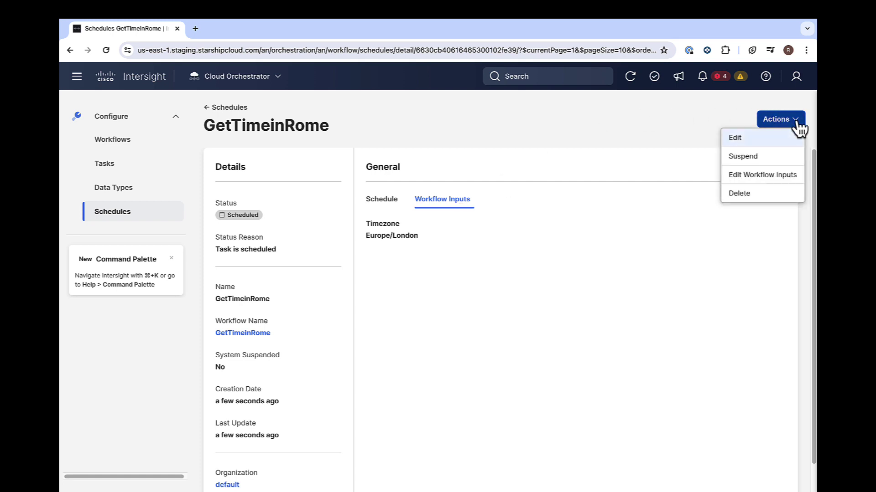
{"action": "left_click", "coordinate": [774, 145]}
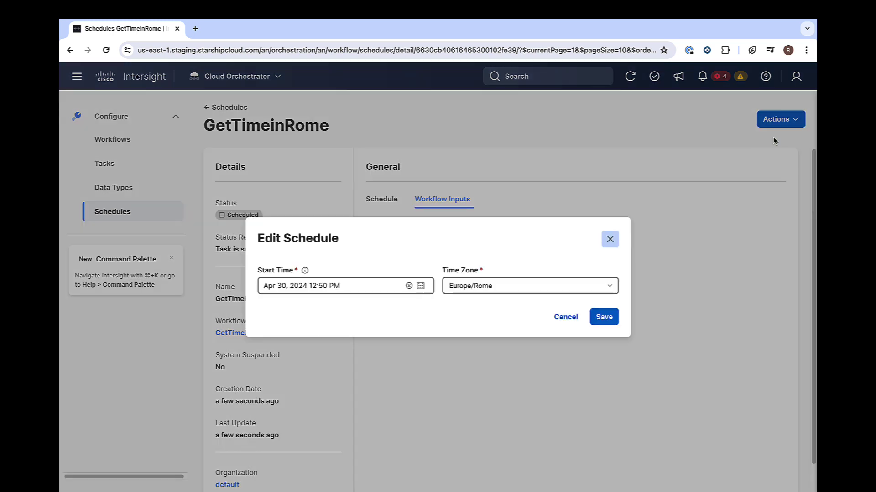
{"action": "left_click", "coordinate": [420, 287]}
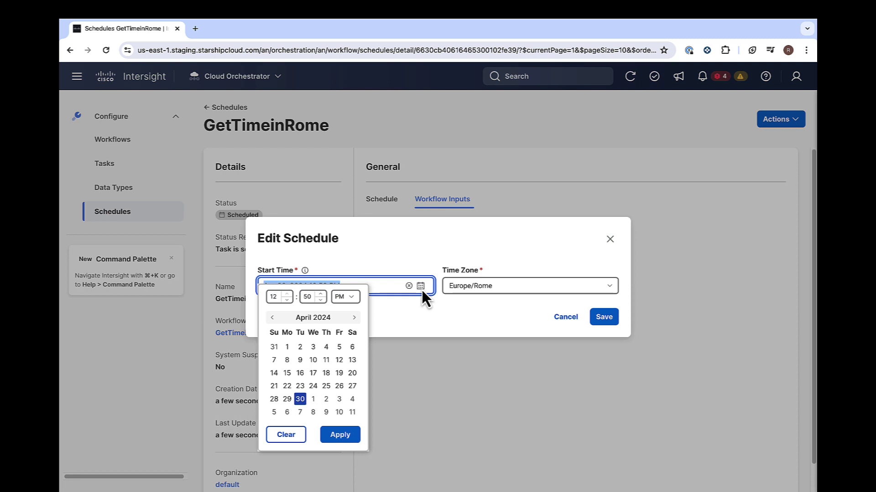
{"action": "double_click", "coordinate": [321, 301]}
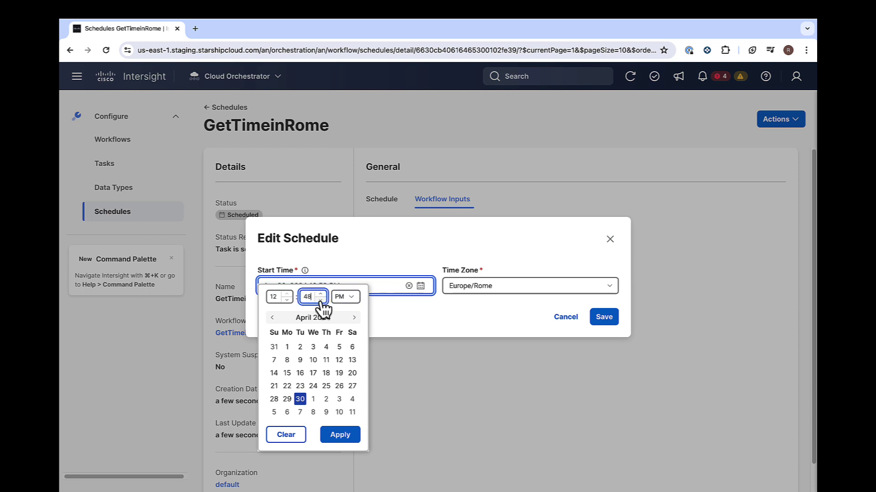
{"action": "left_click", "coordinate": [321, 295]}
{"action": "left_click", "coordinate": [335, 436]}
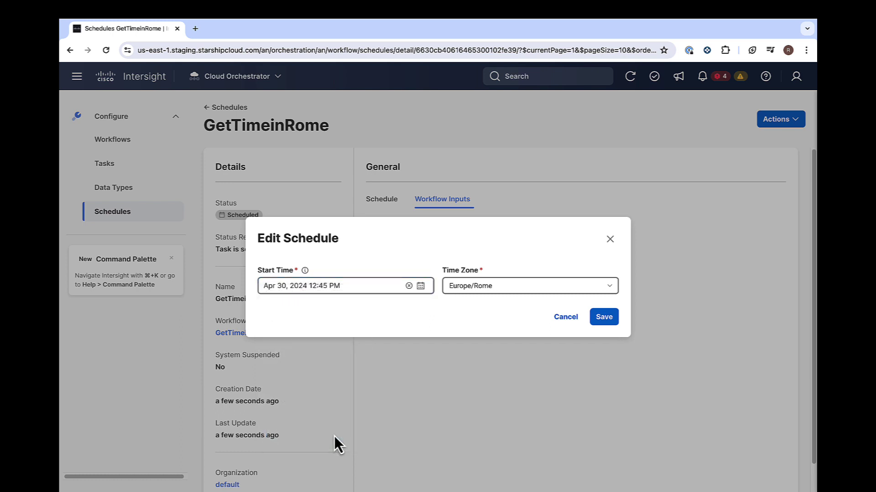
{"action": "left_click", "coordinate": [601, 318]}
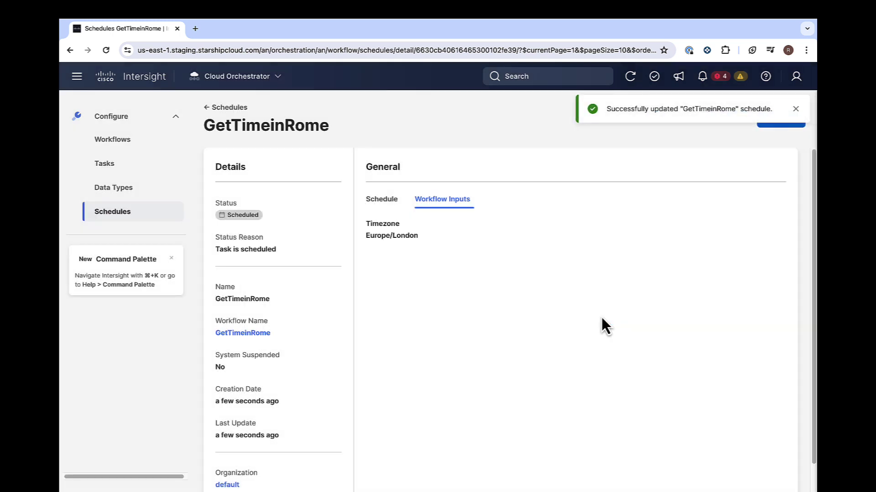
{"action": "left_click", "coordinate": [385, 201]}
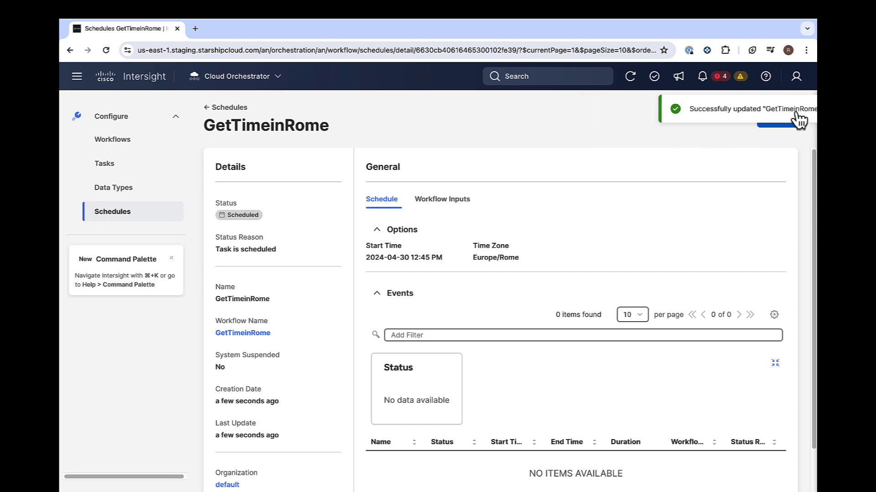
{"action": "left_click", "coordinate": [111, 217]}
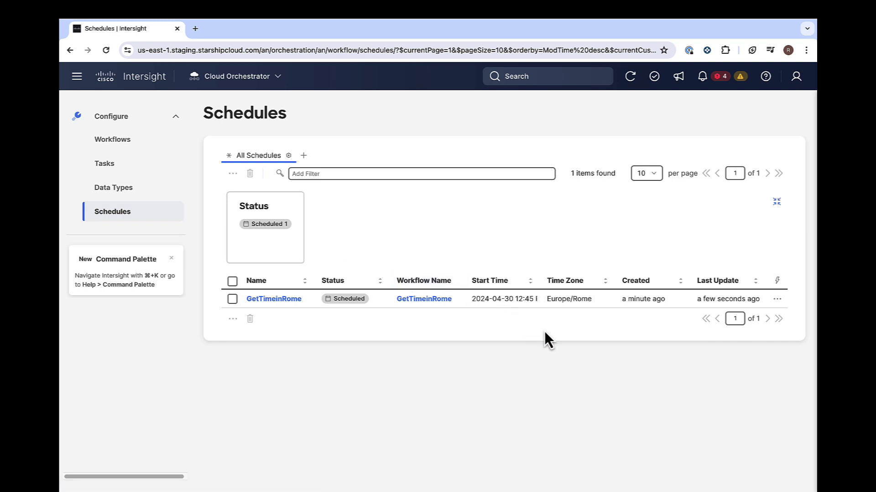
{"action": "left_click", "coordinate": [778, 301]}
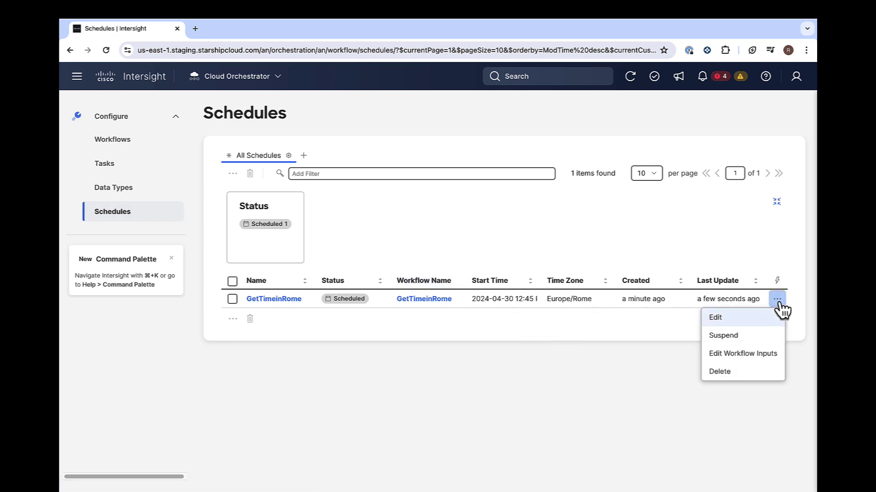
{"action": "left_click", "coordinate": [748, 335]}
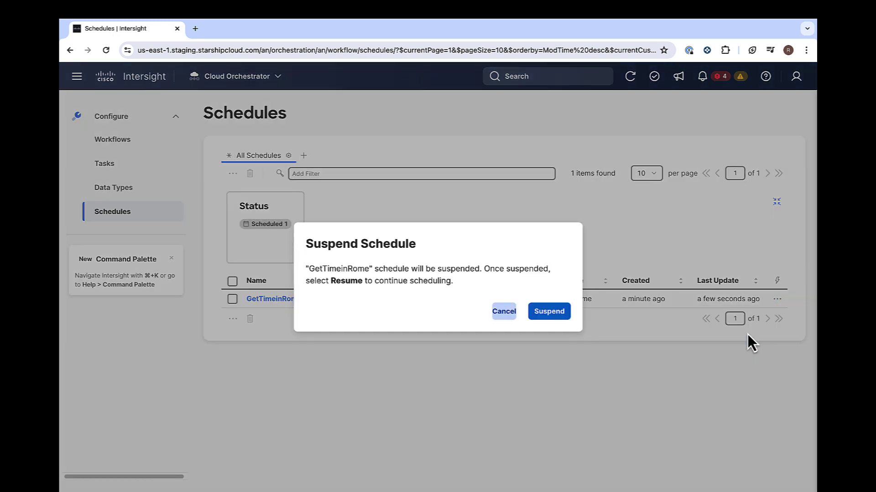
{"action": "left_click", "coordinate": [505, 313]}
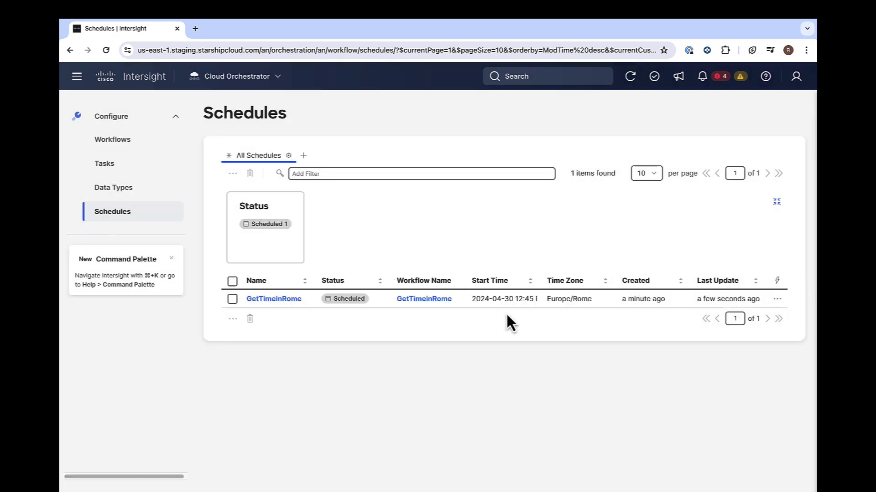
- Set the GetTimeinRome schedule's Timezone workflow input to Rome, save it and check the workflow inputs in the schedule's details
{"action": "left_click", "coordinate": [777, 300]}
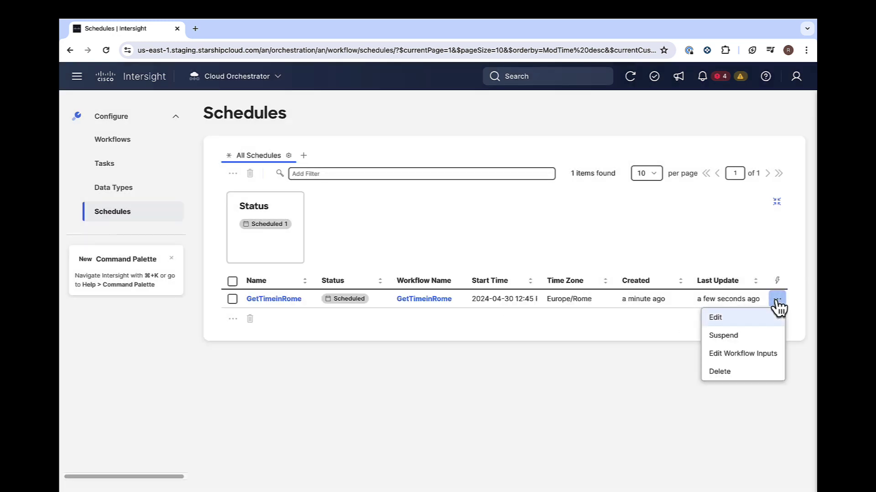
{"action": "left_click", "coordinate": [759, 354]}
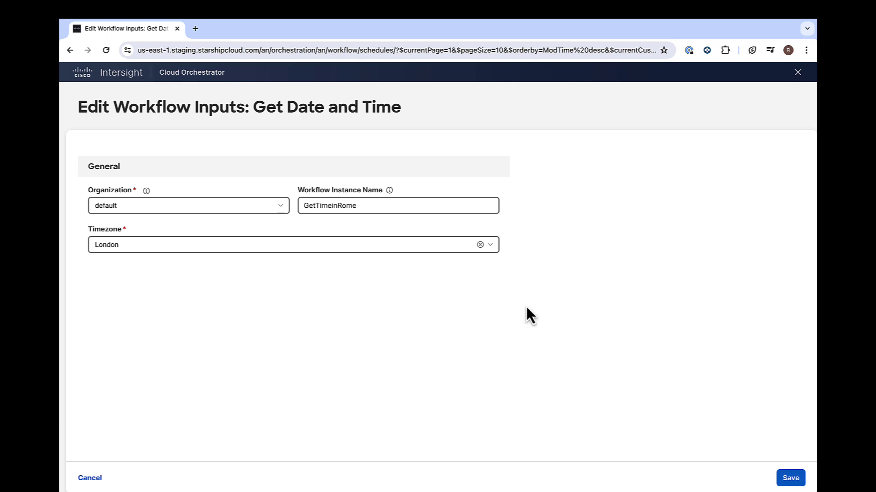
{"action": "left_click", "coordinate": [447, 248]}
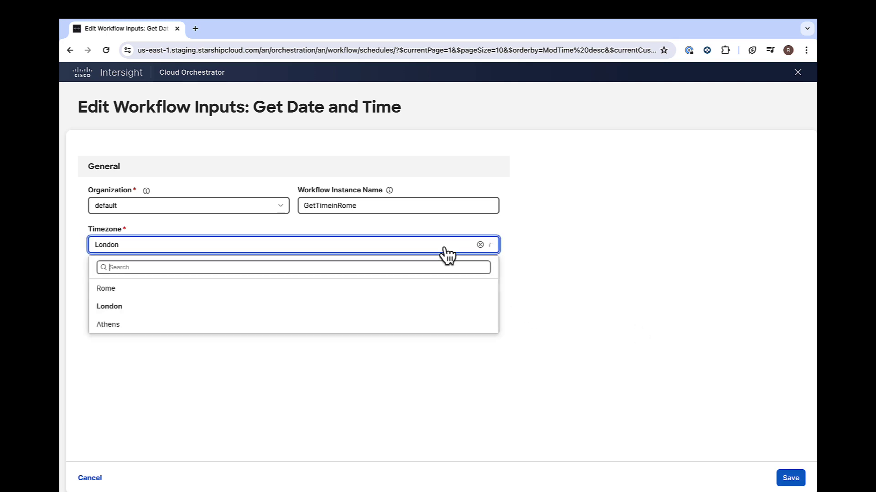
{"action": "left_click", "coordinate": [433, 288]}
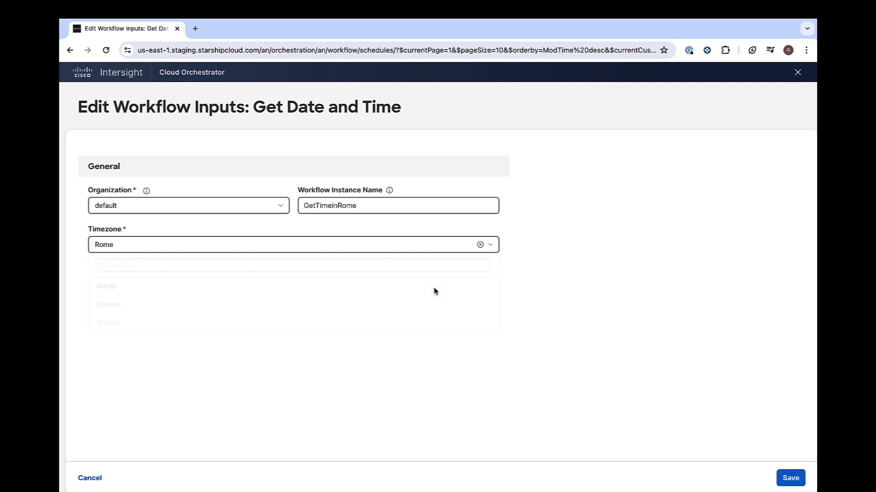
{"action": "left_click", "coordinate": [790, 478]}
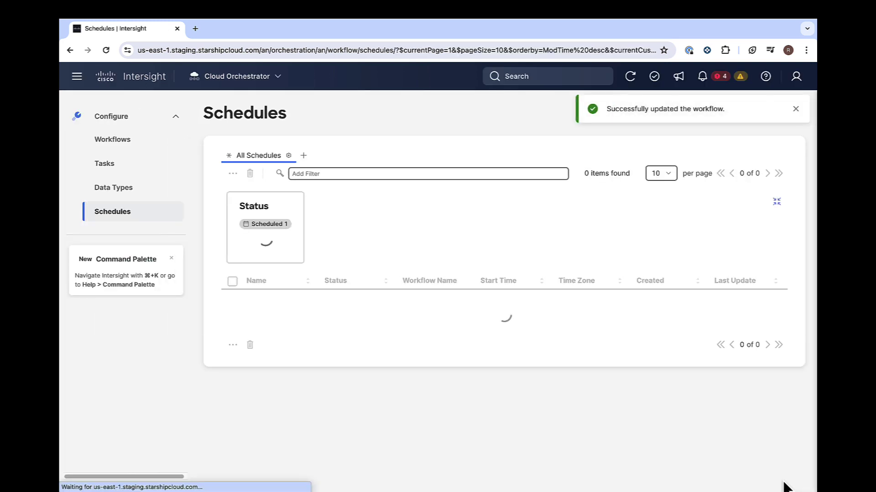
{"action": "left_click", "coordinate": [287, 300]}
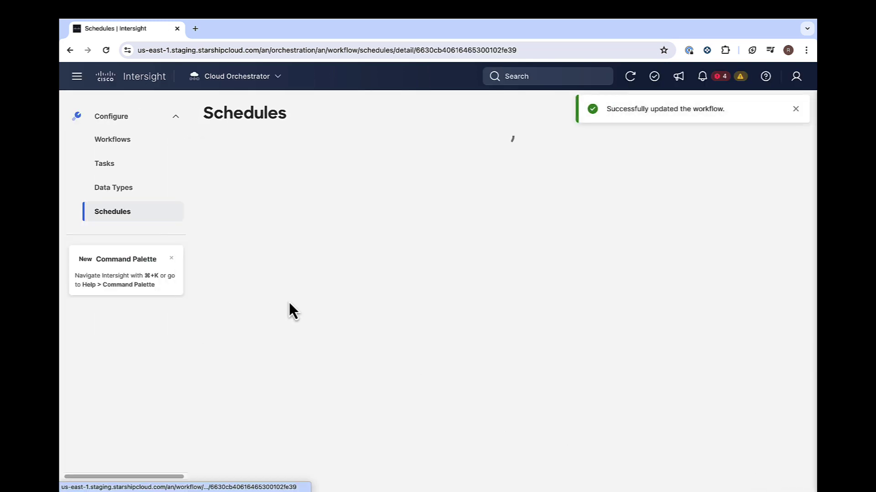
{"action": "left_click", "coordinate": [427, 201]}
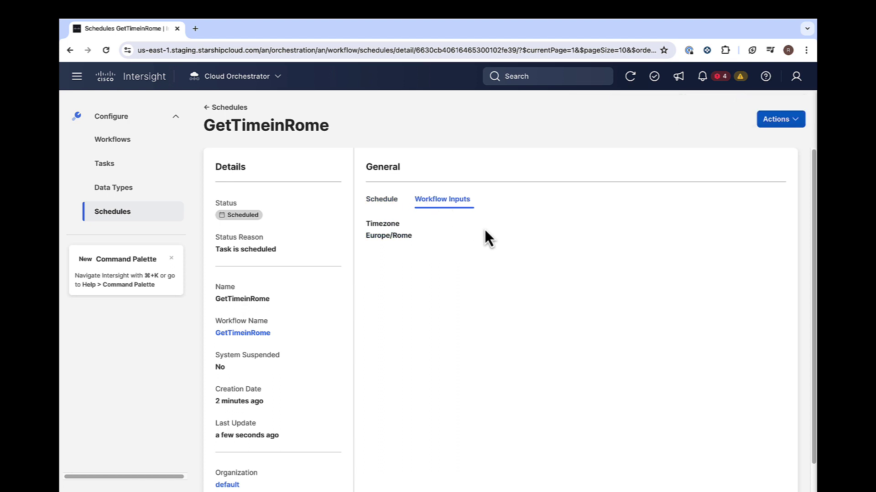
- Return to the schedules list, refresh it and open the GetTimeinRome schedule to review its status, options and events
{"action": "left_click", "coordinate": [112, 213]}
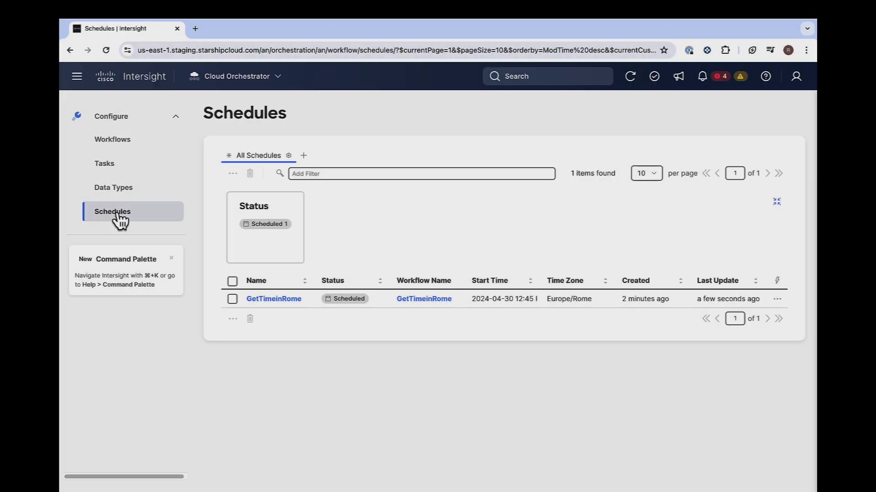
{"action": "left_click", "coordinate": [118, 215]}
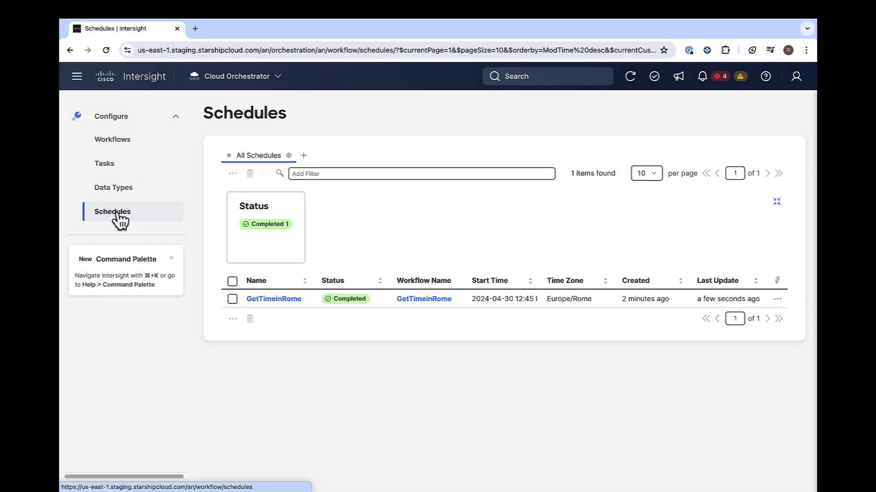
{"action": "left_click", "coordinate": [282, 299]}
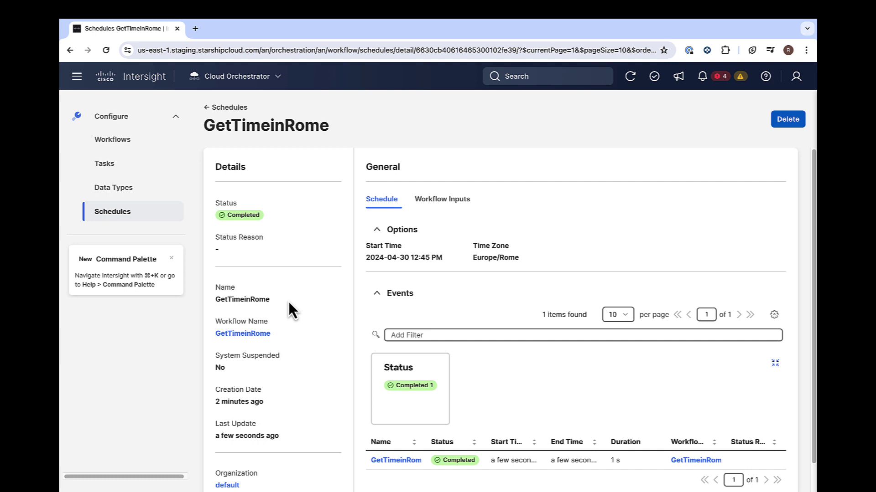
{"action": "scroll", "coordinate": [525, 378], "scroll_direction": "down", "scroll_amount": 1}
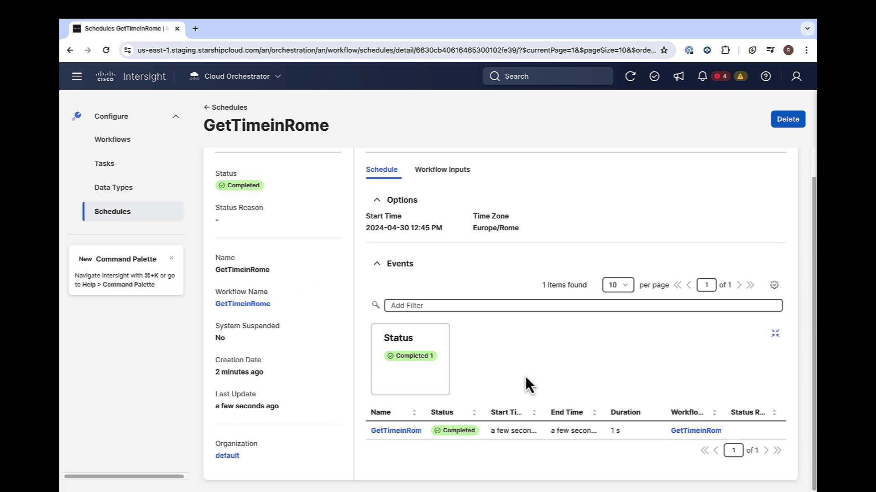
{"action": "scroll", "coordinate": [525, 380], "scroll_direction": "up", "scroll_amount": 1}
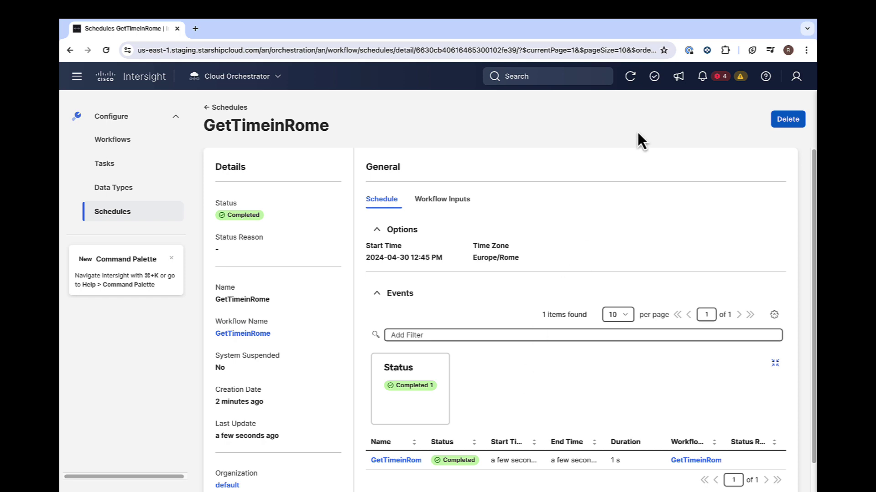
- Open the most recent GetTimeinRome request, review its details and execution flow, and close the requests view
{"action": "left_click", "coordinate": [654, 77]}
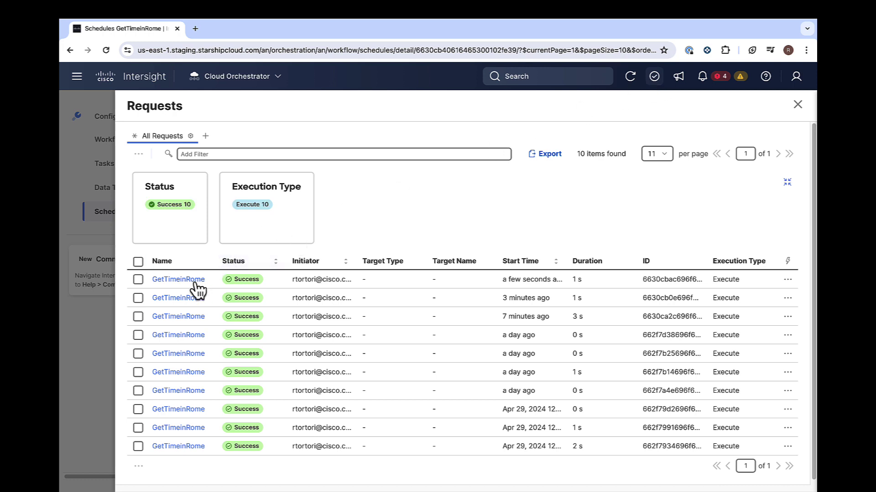
{"action": "left_click", "coordinate": [197, 282]}
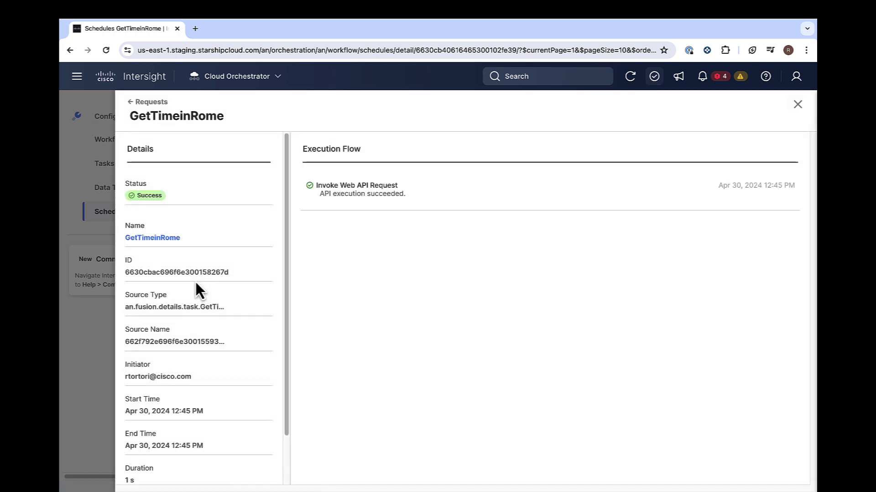
{"action": "scroll", "coordinate": [184, 415], "scroll_direction": "down", "scroll_amount": 2}
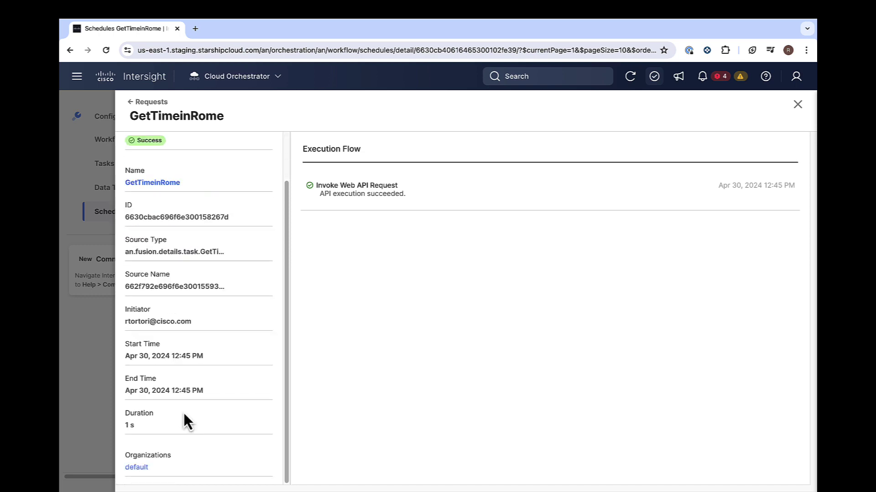
{"action": "scroll", "coordinate": [182, 411], "scroll_direction": "up", "scroll_amount": 2}
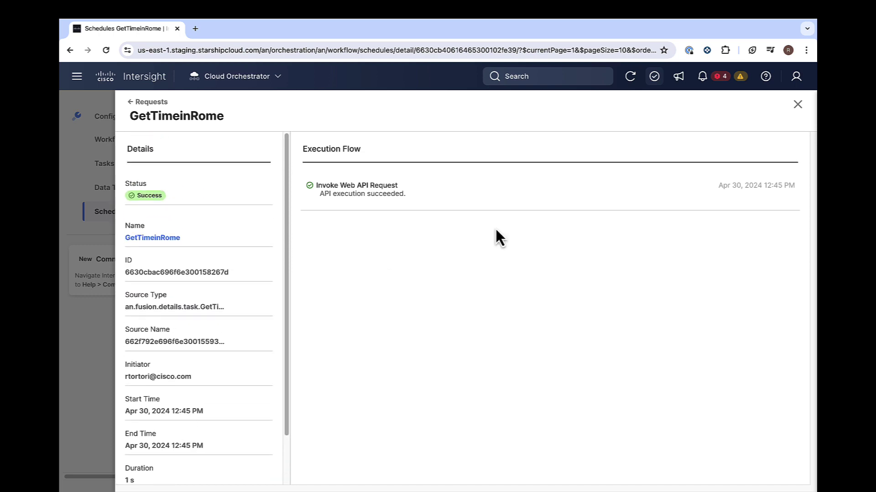
{"action": "left_click", "coordinate": [797, 104]}
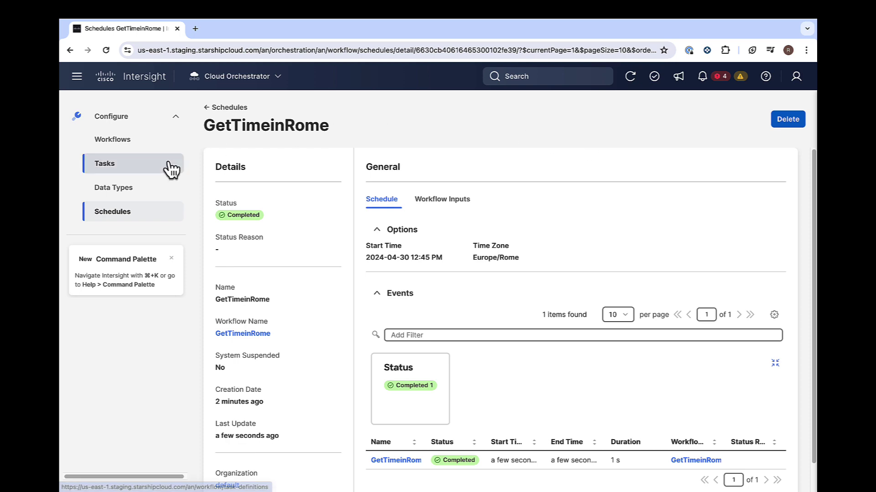
- Open the Get Date and Time workflow's execution history and expand the workflow outputs of the 12:45 PM run
{"action": "left_click", "coordinate": [124, 144]}
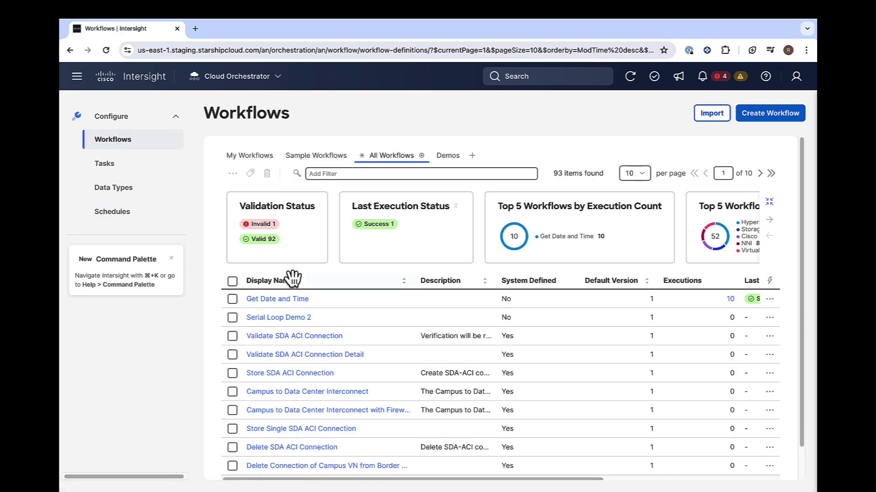
{"action": "left_click", "coordinate": [294, 298]}
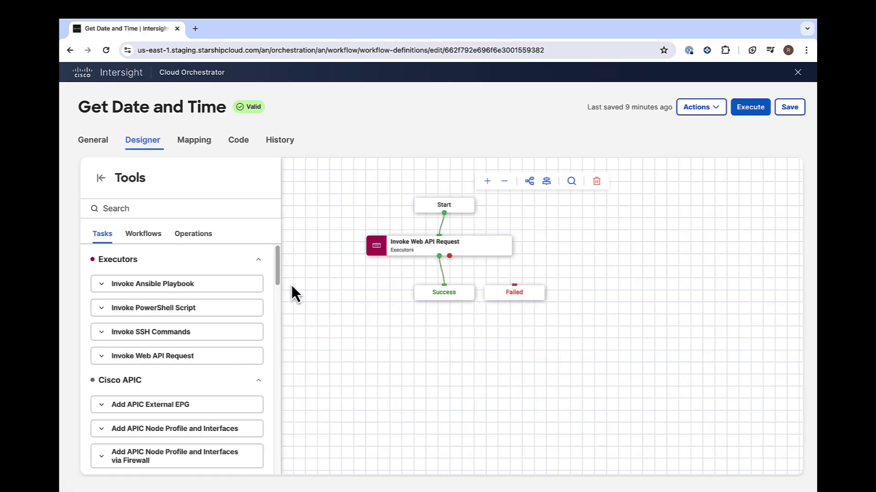
{"action": "left_click", "coordinate": [287, 140]}
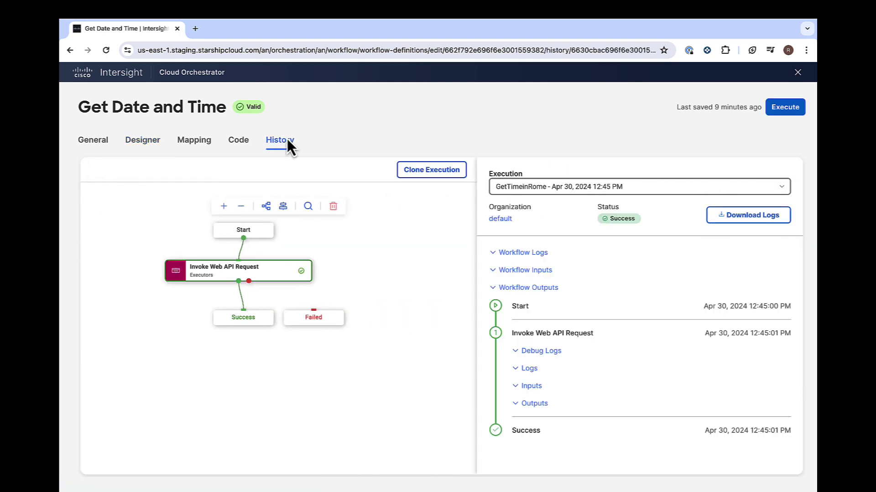
{"action": "left_click", "coordinate": [496, 289]}
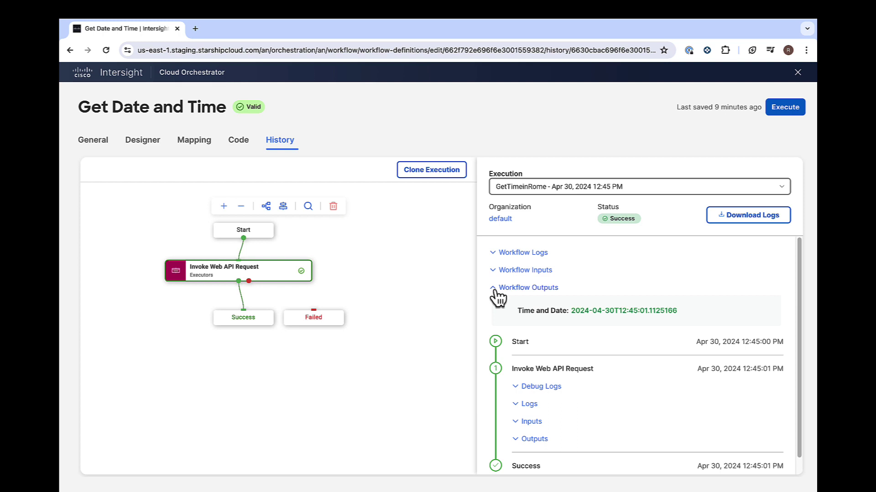
- Schedule another execution of the workflow with the timezone Rome, starting Apr 30, 2024 at 12:47 PM
{"action": "left_click", "coordinate": [780, 111]}
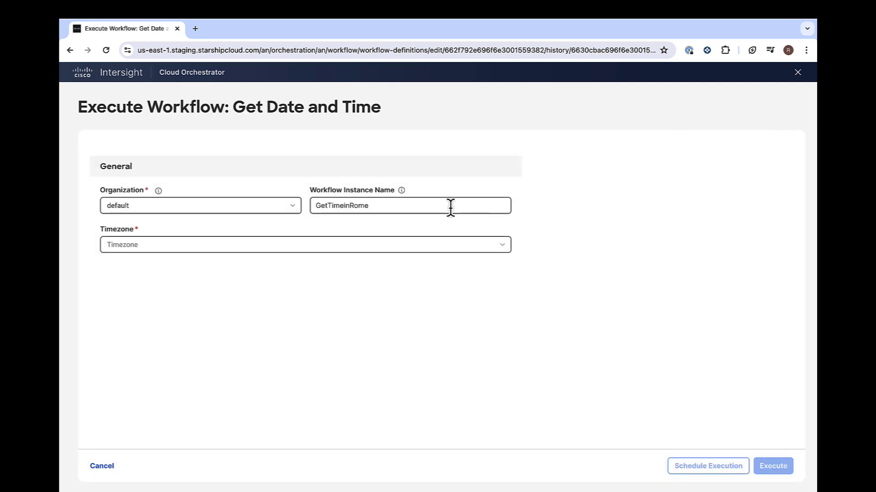
{"action": "left_click", "coordinate": [407, 246]}
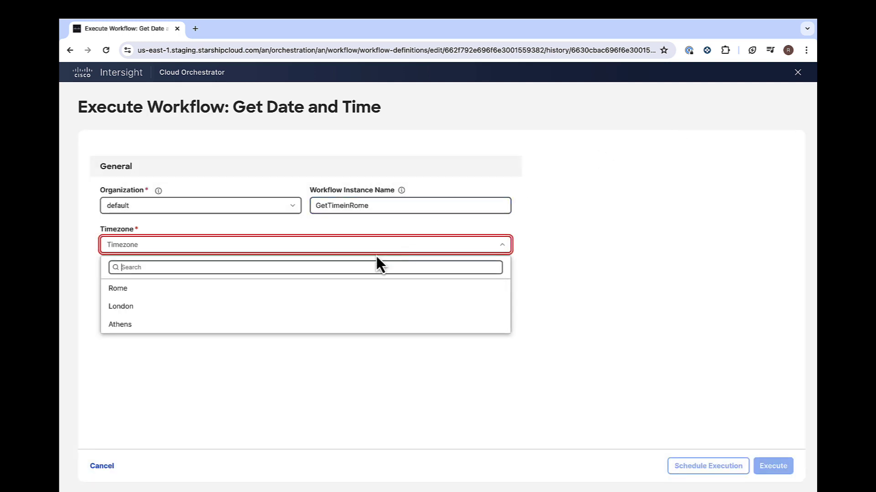
{"action": "left_click", "coordinate": [329, 297]}
{"action": "left_click", "coordinate": [716, 466]}
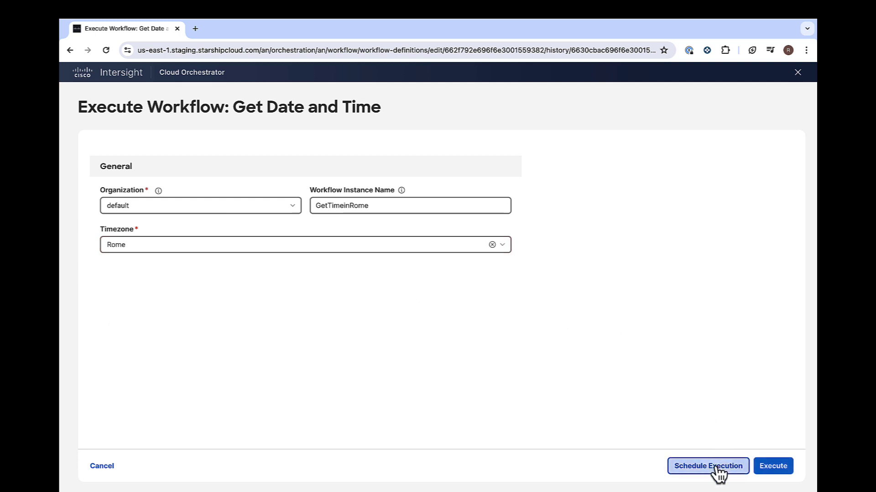
{"action": "left_click", "coordinate": [420, 287]}
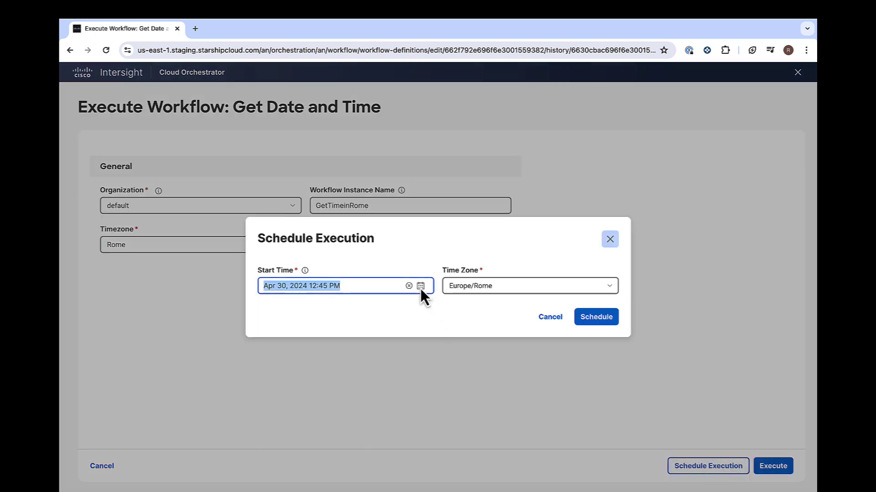
{"action": "left_click", "coordinate": [321, 295]}
{"action": "left_click", "coordinate": [320, 295]}
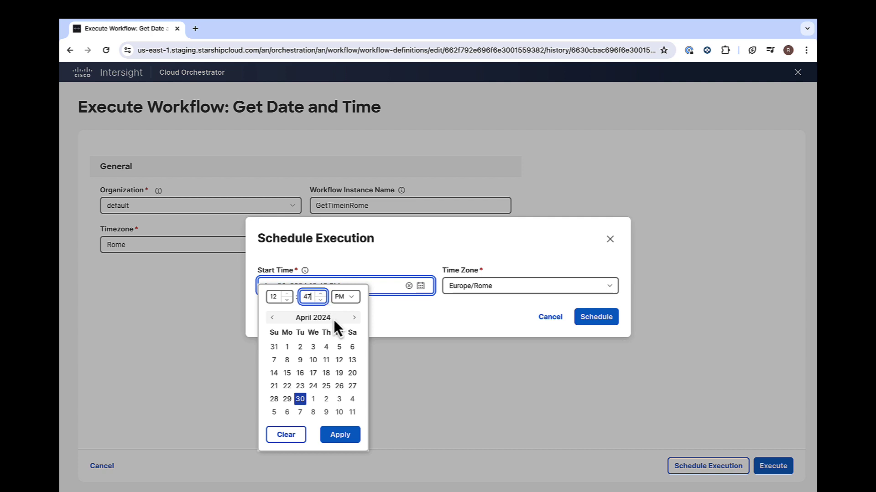
{"action": "left_click", "coordinate": [348, 434]}
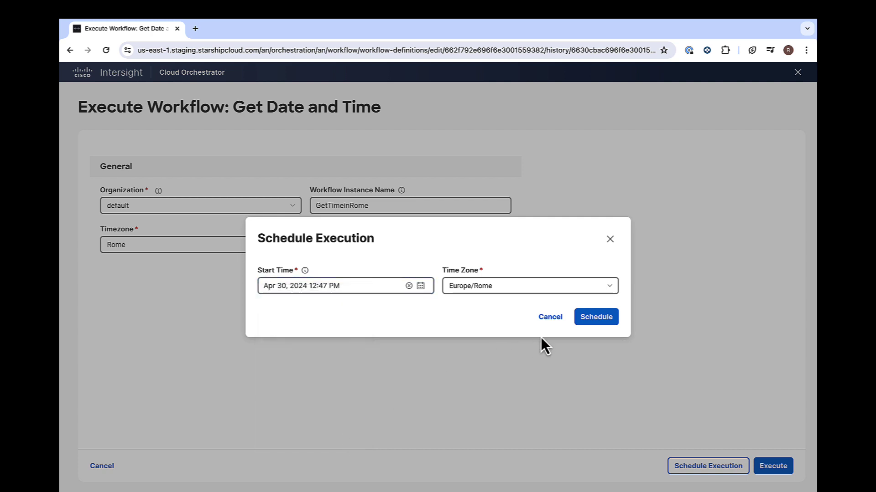
{"action": "left_click", "coordinate": [589, 317]}
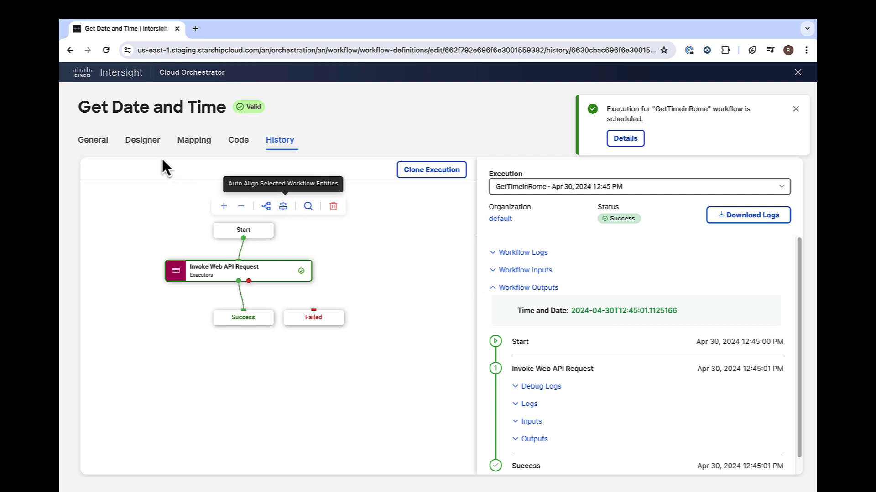
- Add a required string workflow input with the display name Additional Input and the reference name addinput to Get Date and Time
{"action": "left_click", "coordinate": [104, 144]}
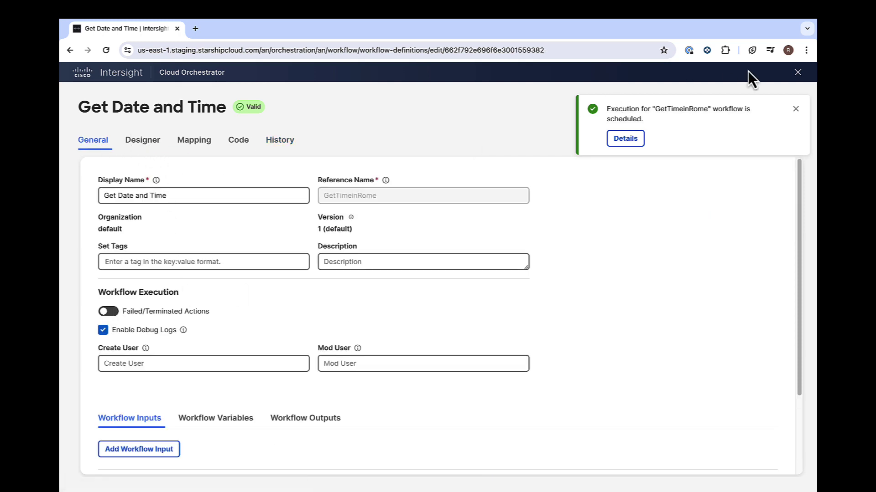
{"action": "left_click", "coordinate": [795, 109]}
{"action": "scroll", "coordinate": [326, 433], "scroll_direction": "down", "scroll_amount": 2}
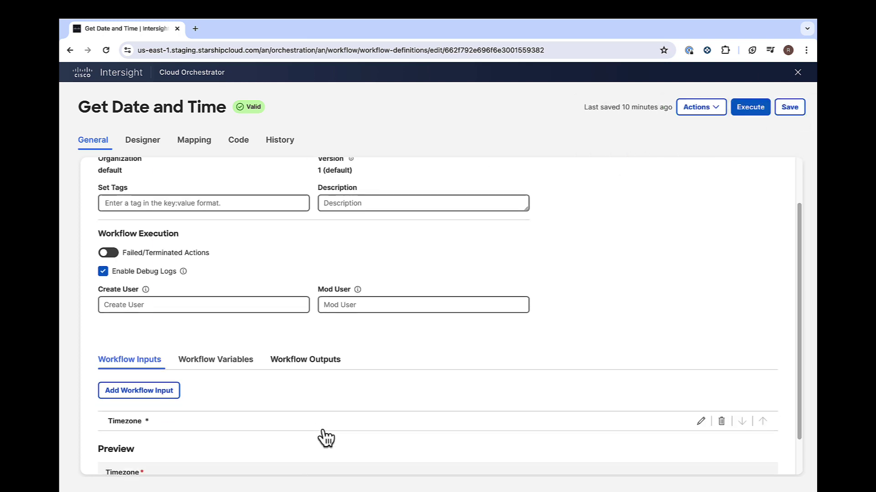
{"action": "scroll", "coordinate": [327, 437], "scroll_direction": "down", "scroll_amount": 1}
{"action": "left_click", "coordinate": [163, 360]}
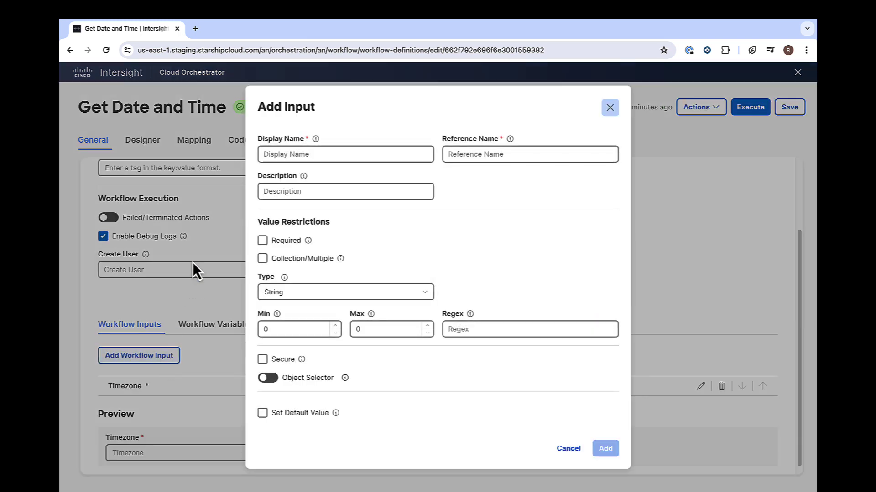
{"action": "left_click", "coordinate": [284, 154]}
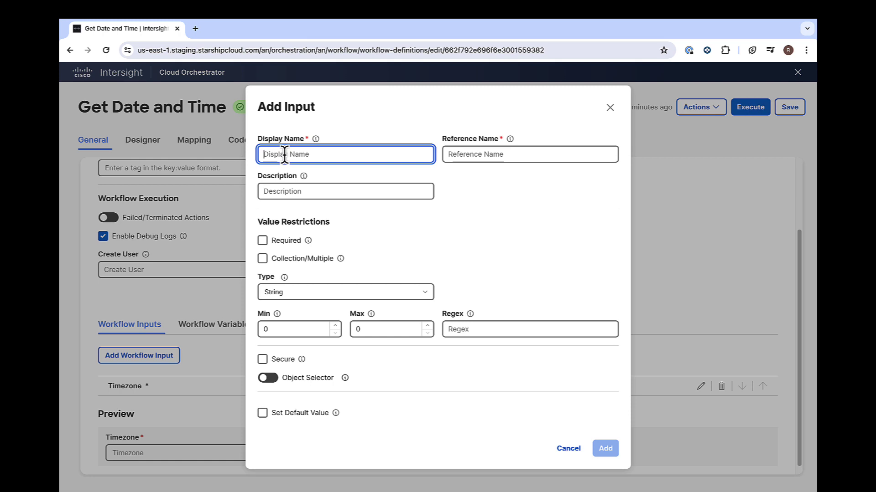
{"action": "type", "text": "Adiditional Input"}
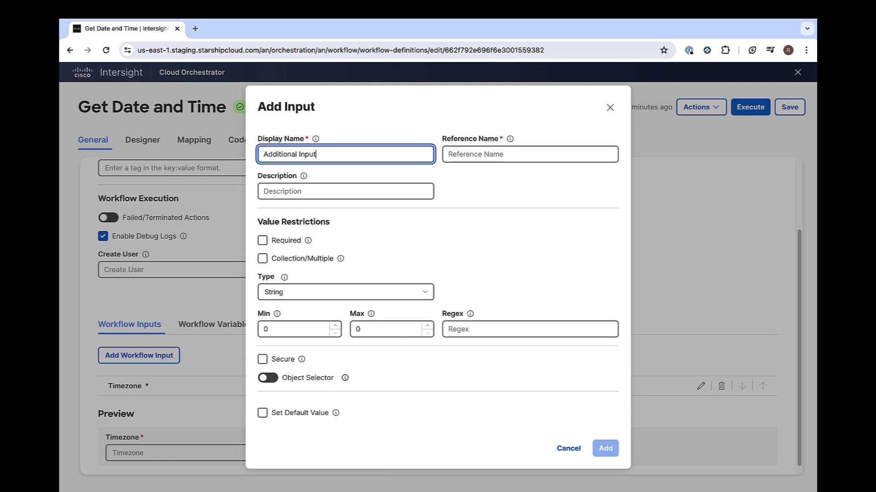
{"action": "key", "text": "Tab"}
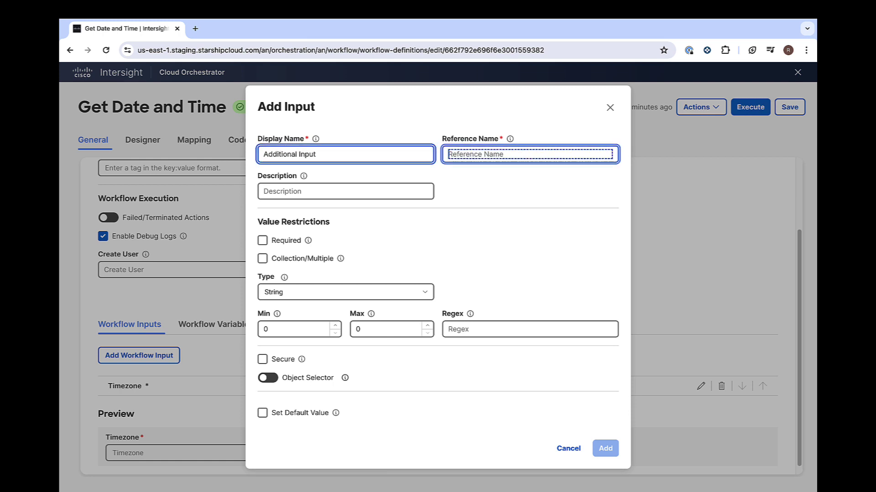
{"action": "type", "text": "addinput"}
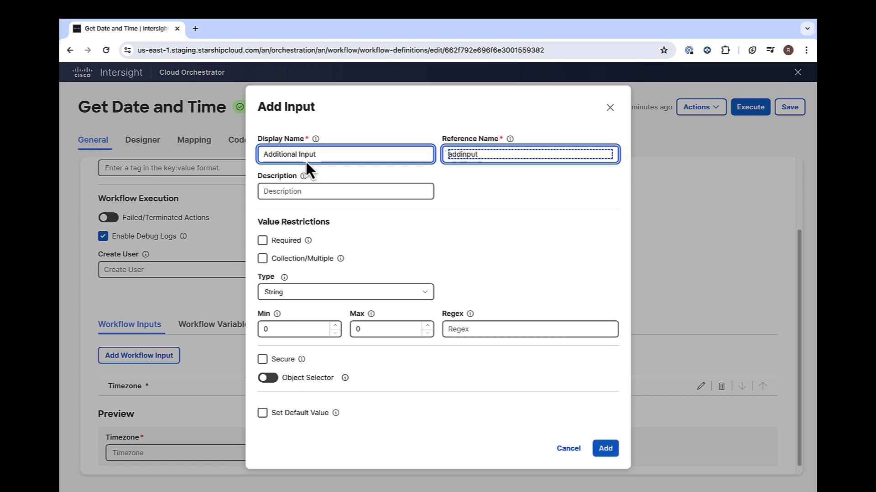
{"action": "left_click", "coordinate": [262, 241]}
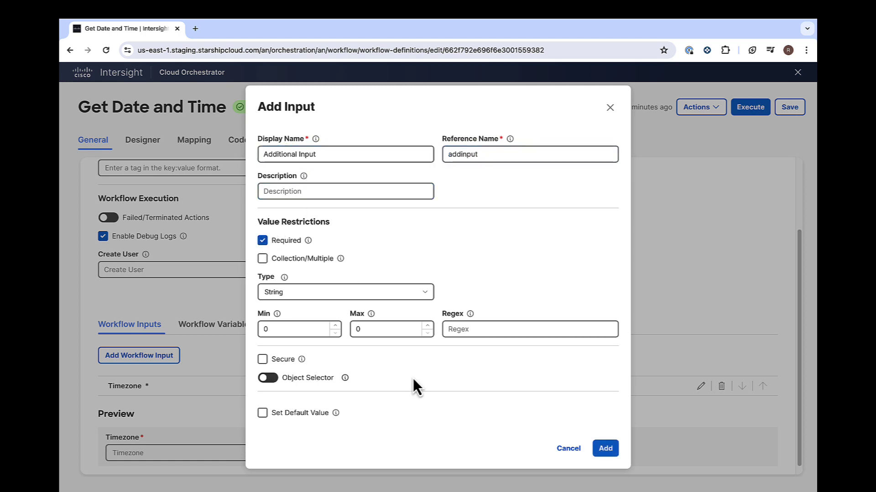
{"action": "left_click", "coordinate": [601, 451]}
- Save the Get Date and Time workflow and close its editor
{"action": "scroll", "coordinate": [601, 452], "scroll_direction": "down", "scroll_amount": 3}
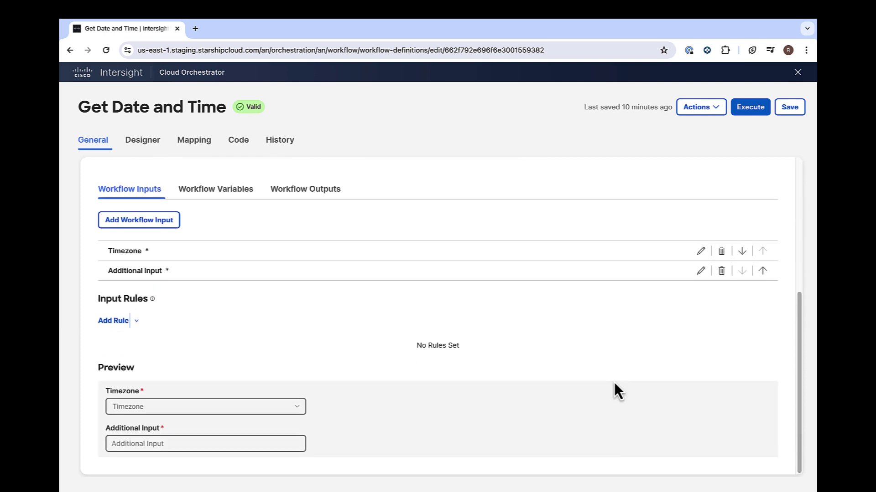
{"action": "left_click", "coordinate": [788, 109]}
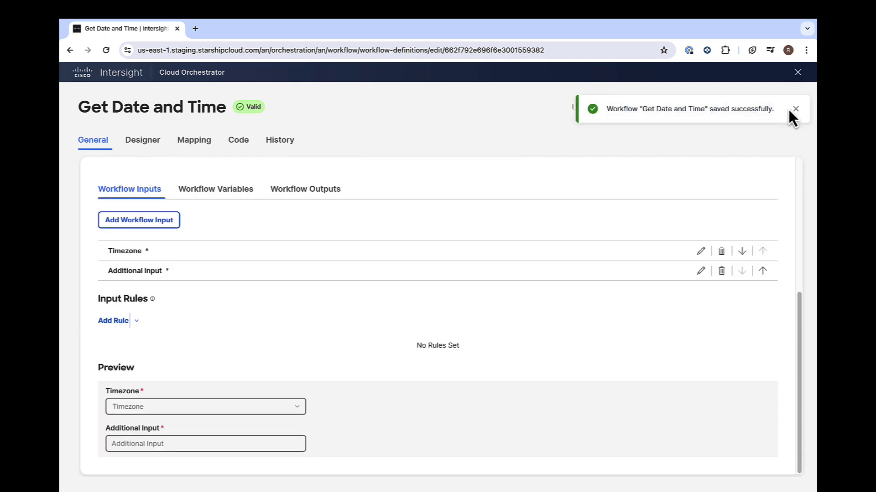
{"action": "left_click", "coordinate": [797, 73]}
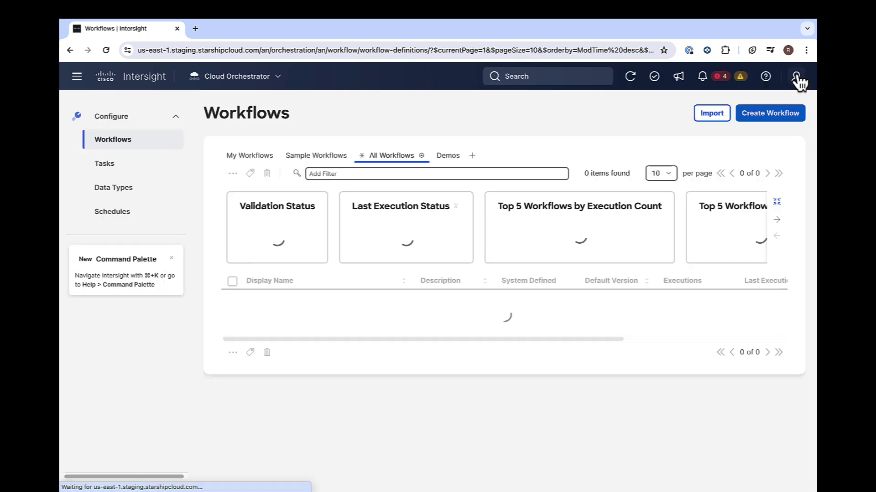
- Open the 12:47 PM GetTimeinRome schedule from the schedules list and examine its status reason
{"action": "left_click", "coordinate": [122, 214]}
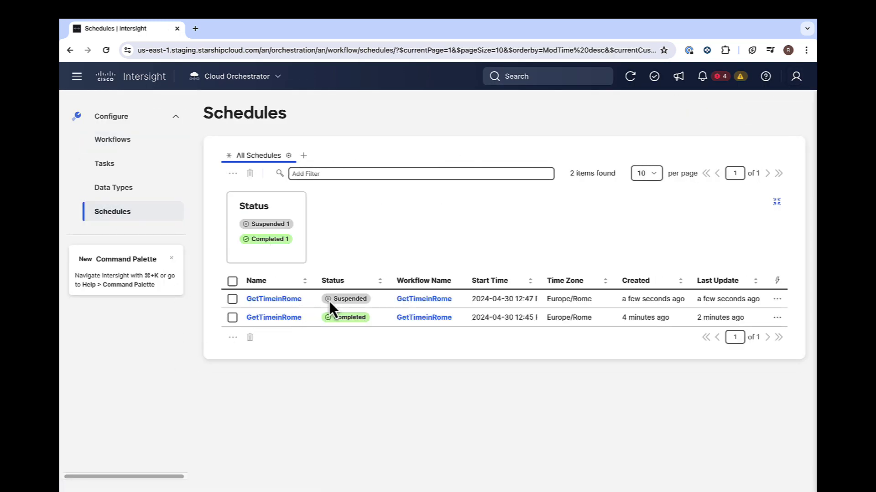
{"action": "left_click", "coordinate": [291, 299]}
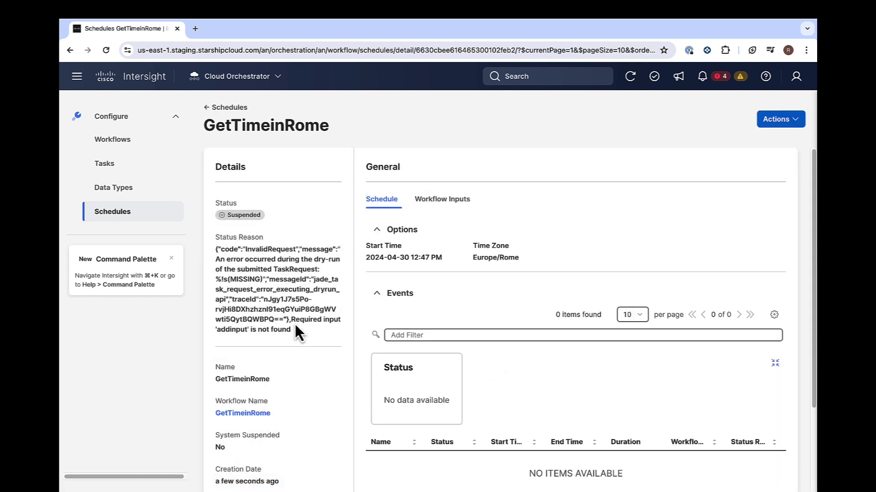
{"action": "left_click_drag", "start_coordinate": [291, 331], "coordinate": [292, 319]}
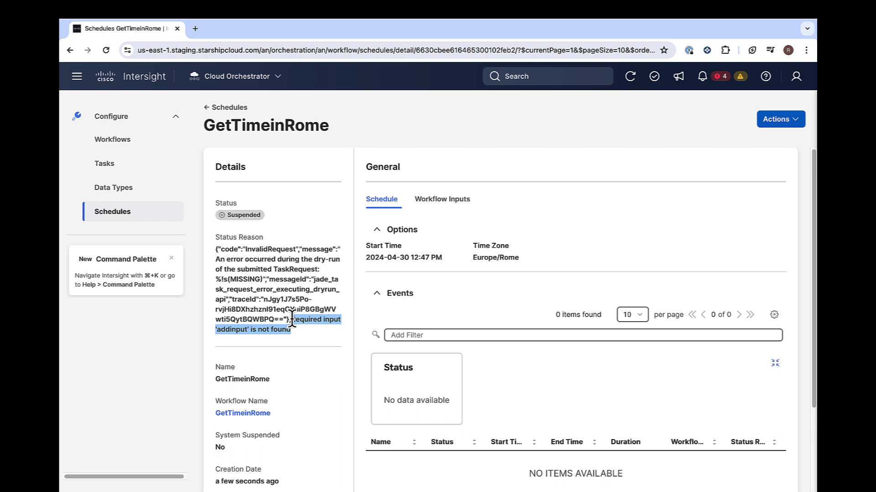
- Edit the schedule's workflow inputs, set Additional Input to "some string", save, and return to the schedules list
{"action": "left_click", "coordinate": [796, 121]}
{"action": "left_click", "coordinate": [780, 176]}
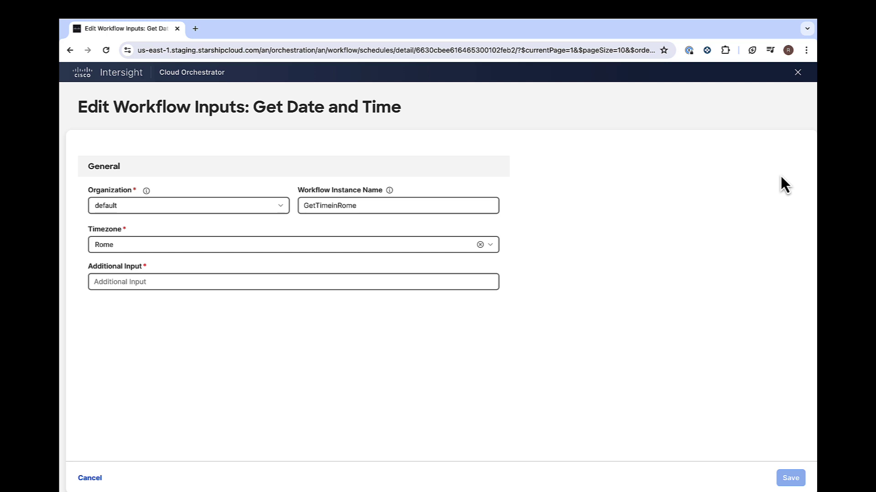
{"action": "left_click", "coordinate": [374, 280]}
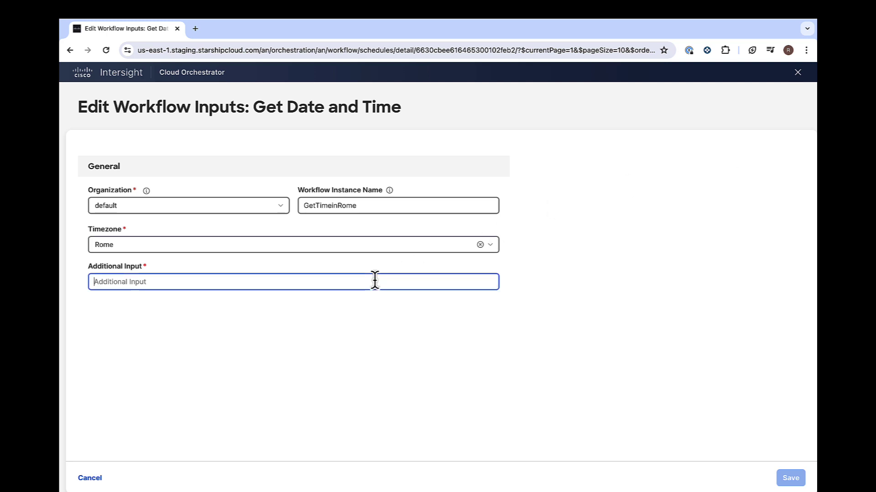
{"action": "type", "text": "some string"}
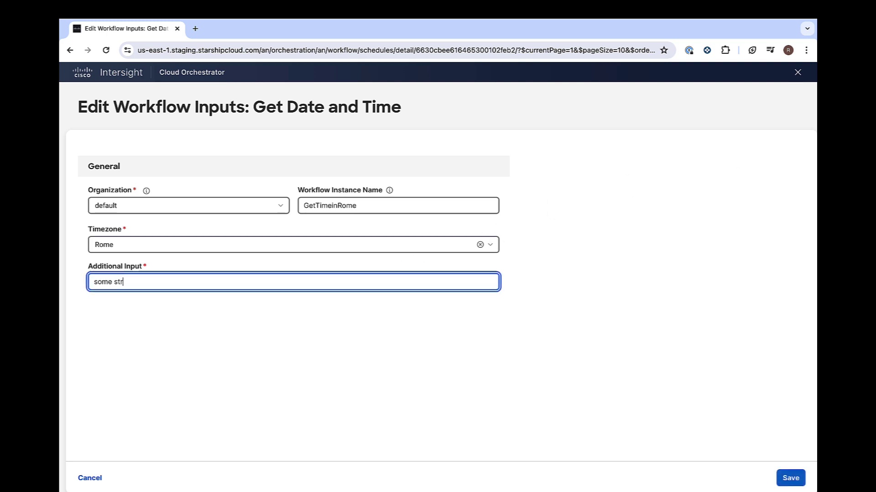
{"action": "left_click", "coordinate": [792, 478]}
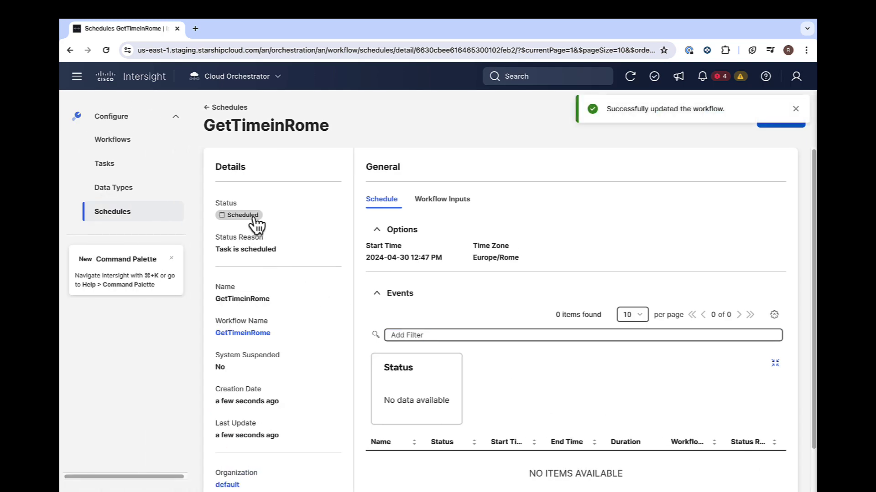
{"action": "left_click", "coordinate": [124, 215]}
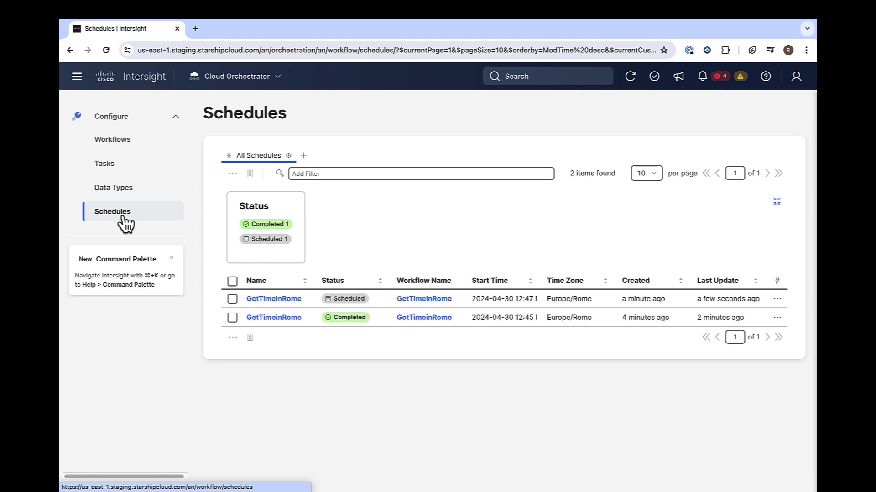